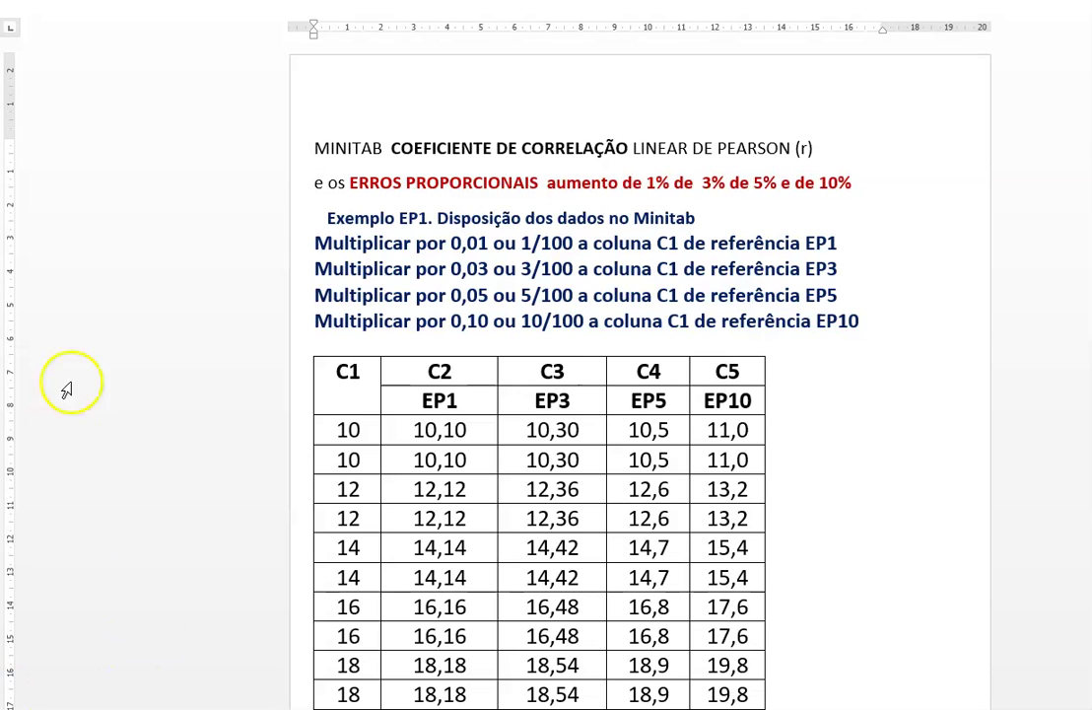
# - Examine the 1%, 3%, 5% and 10% proportional errors in the heading and the first table row, columns C1 to C5
pyautogui.click(648, 183)
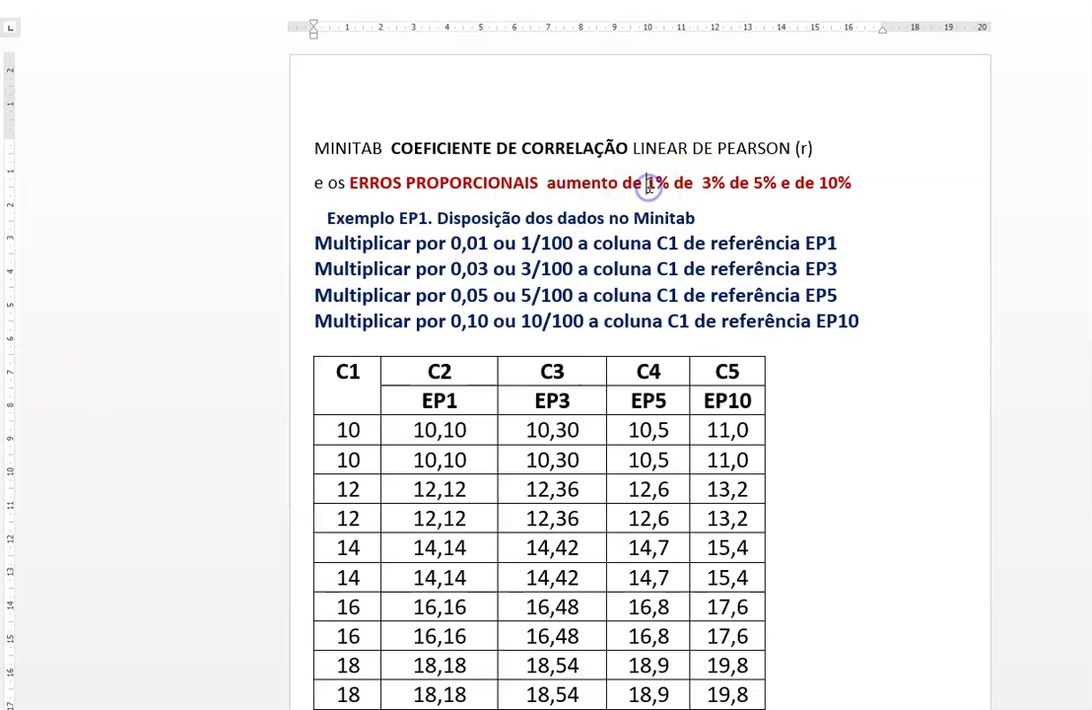
pyautogui.click(704, 183)
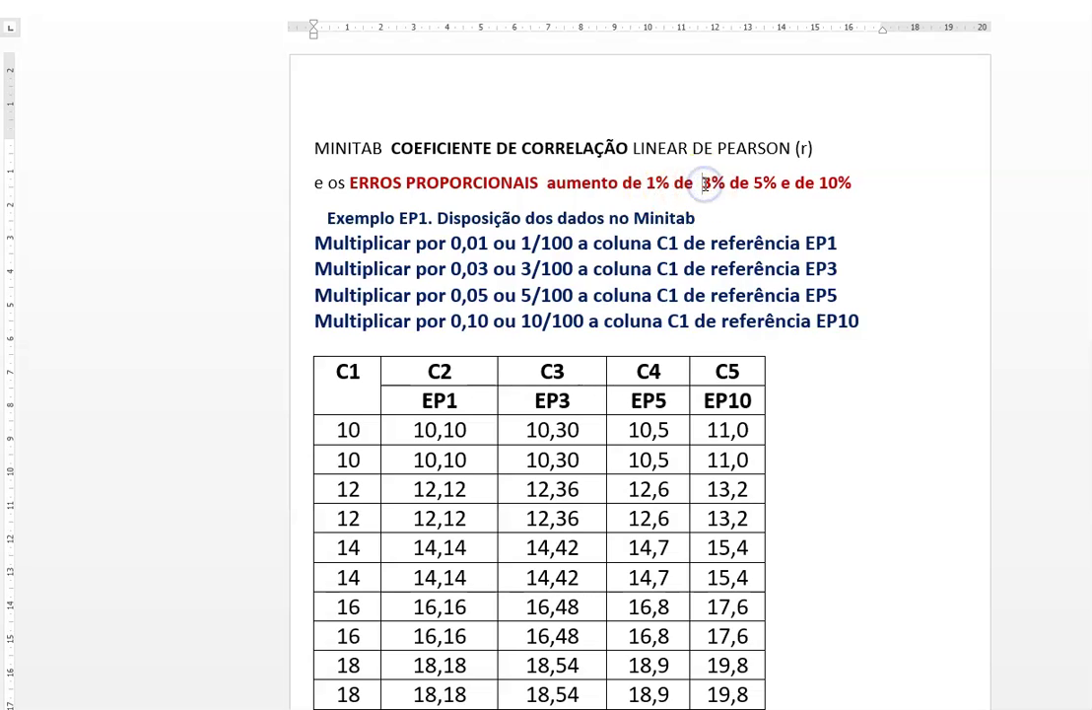
pyautogui.click(754, 184)
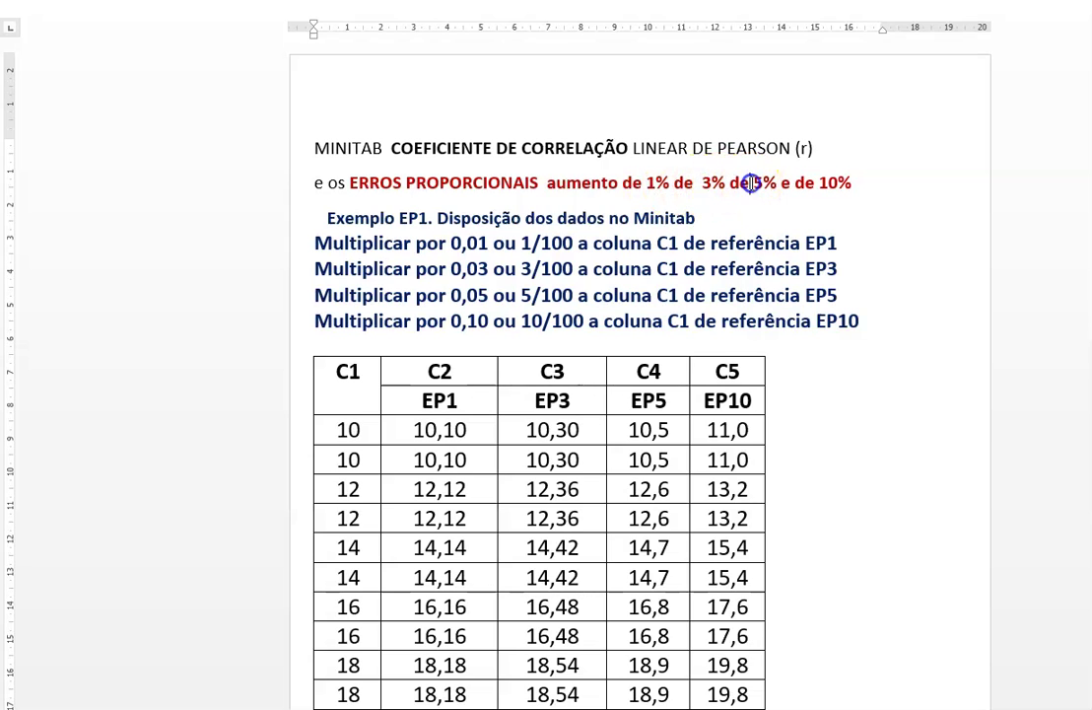
pyautogui.click(819, 185)
pyautogui.click(371, 434)
pyautogui.click(463, 428)
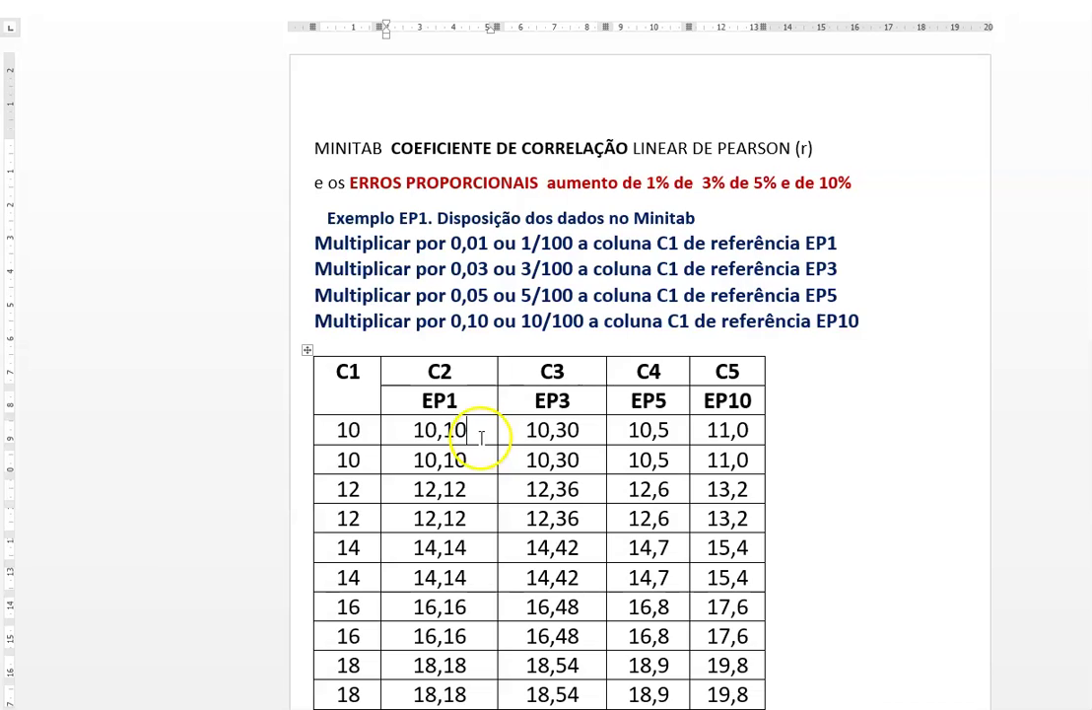
pyautogui.click(455, 430)
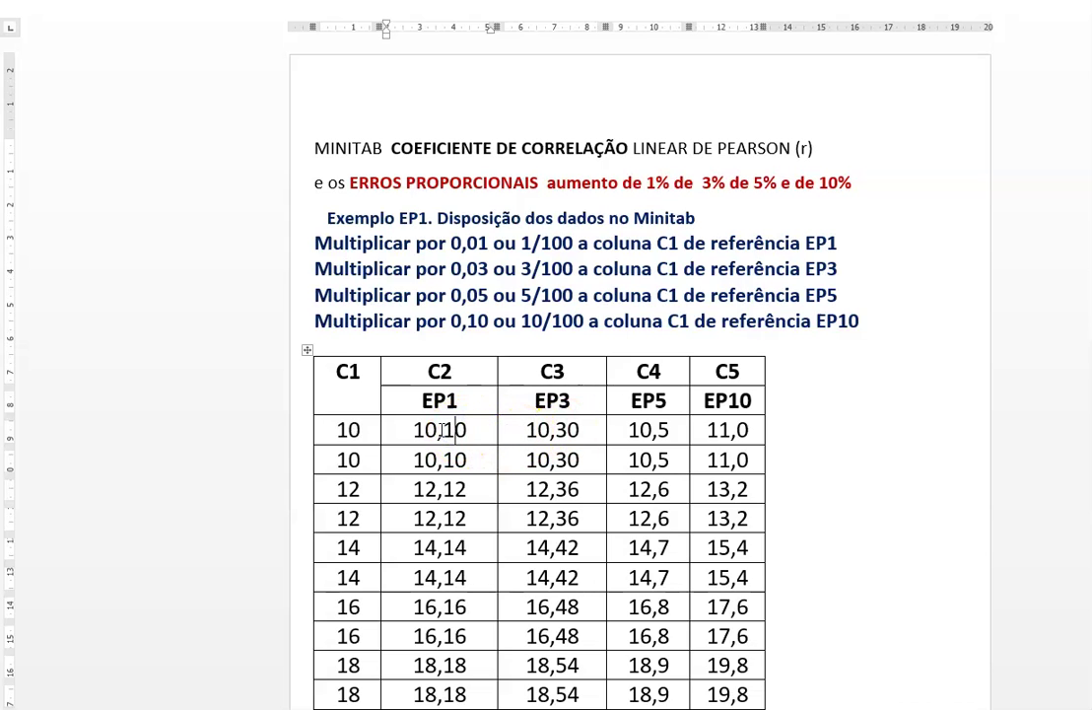
pyautogui.click(347, 431)
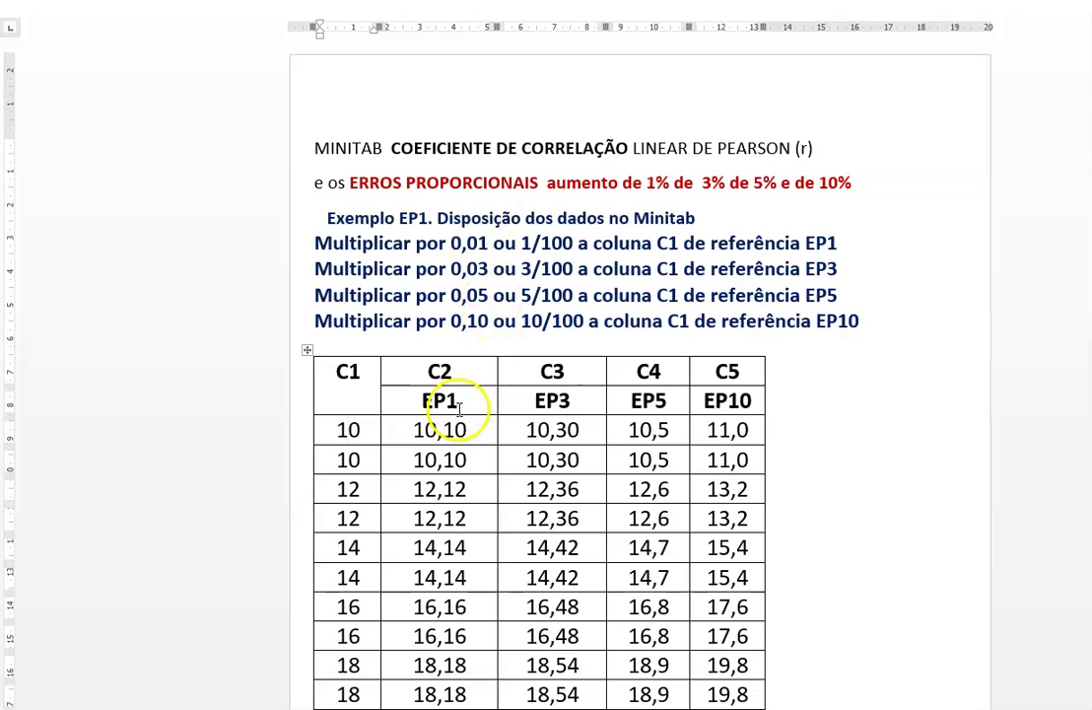
pyautogui.click(568, 427)
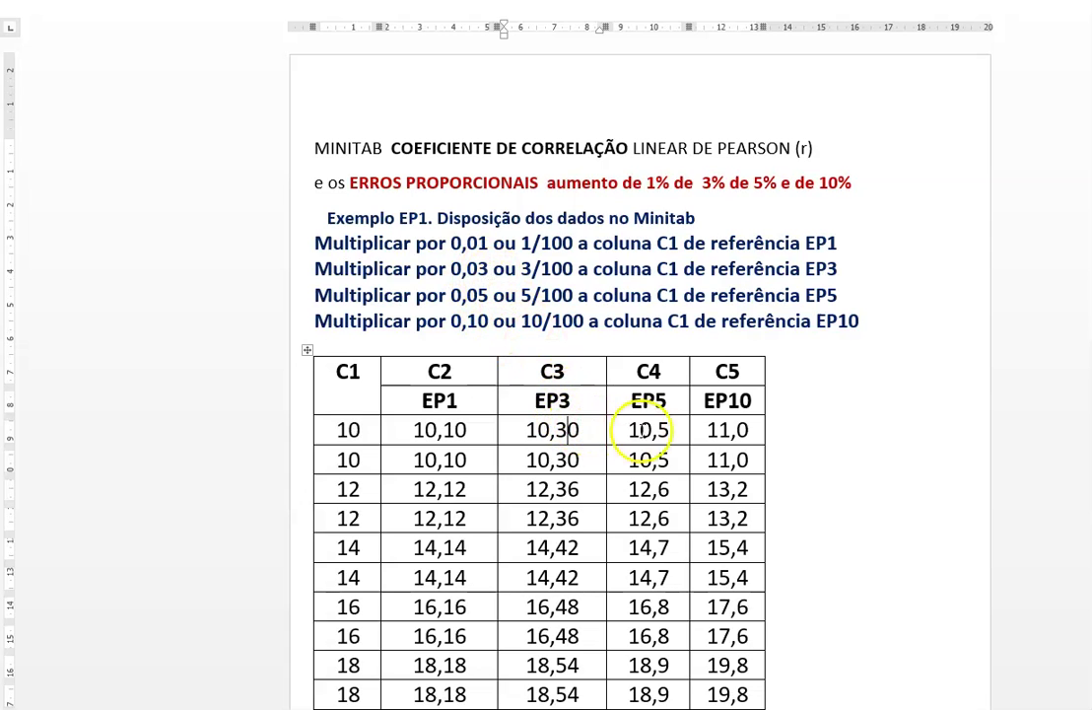
pyautogui.click(727, 430)
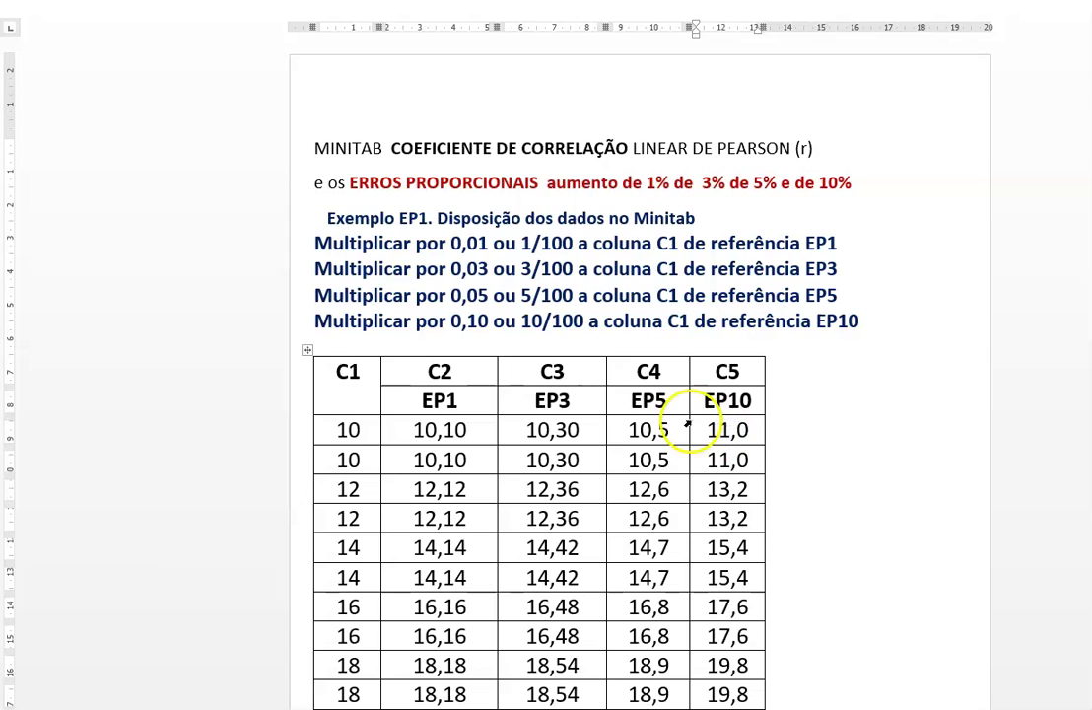
pyautogui.click(361, 429)
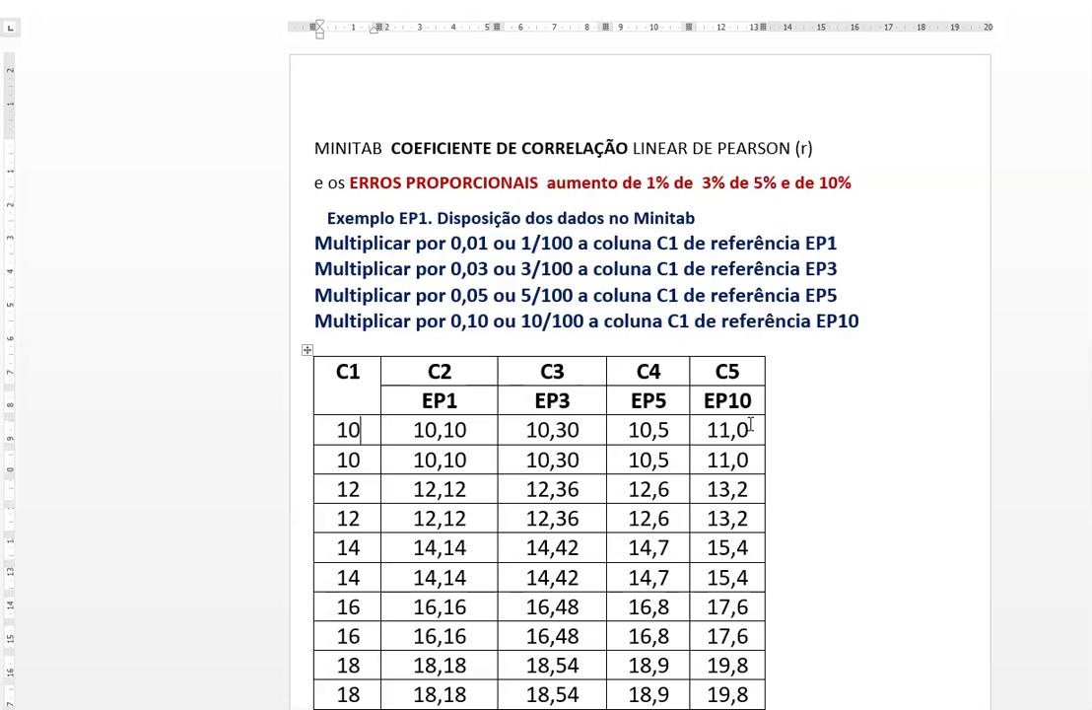
# - Review the rest of the data table and the four Reference formulas for EP1, EP3, EP5 and EP10 under Erros Proporcionais
pyautogui.scroll(-10, 751, 426)
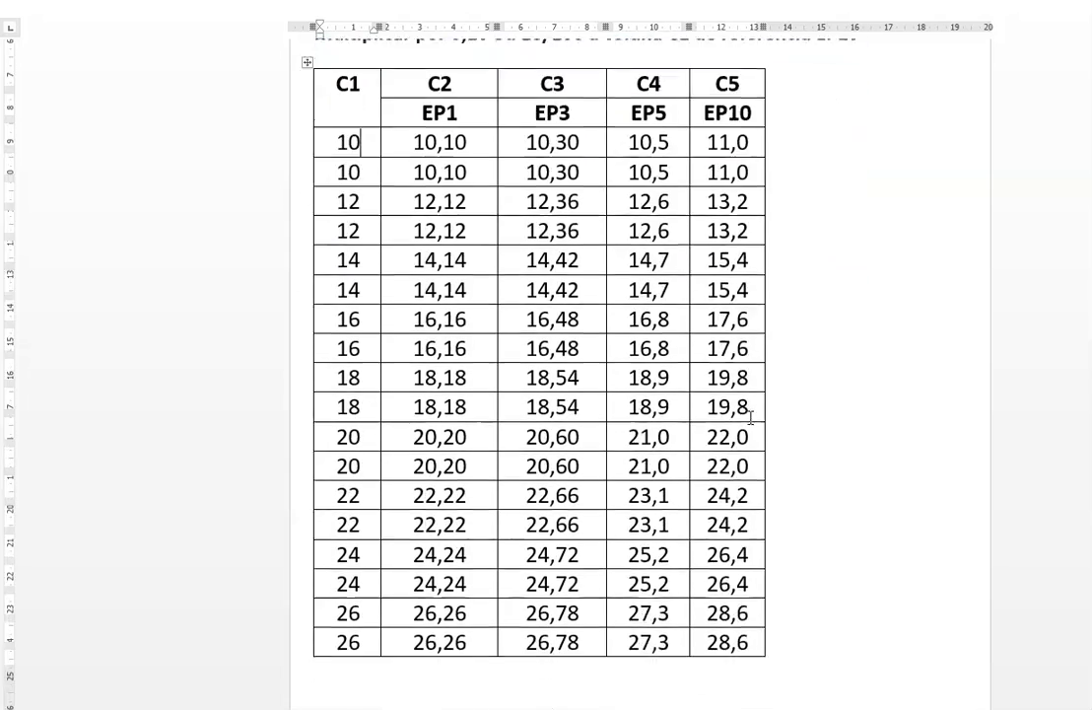
pyautogui.scroll(-9, 750, 408)
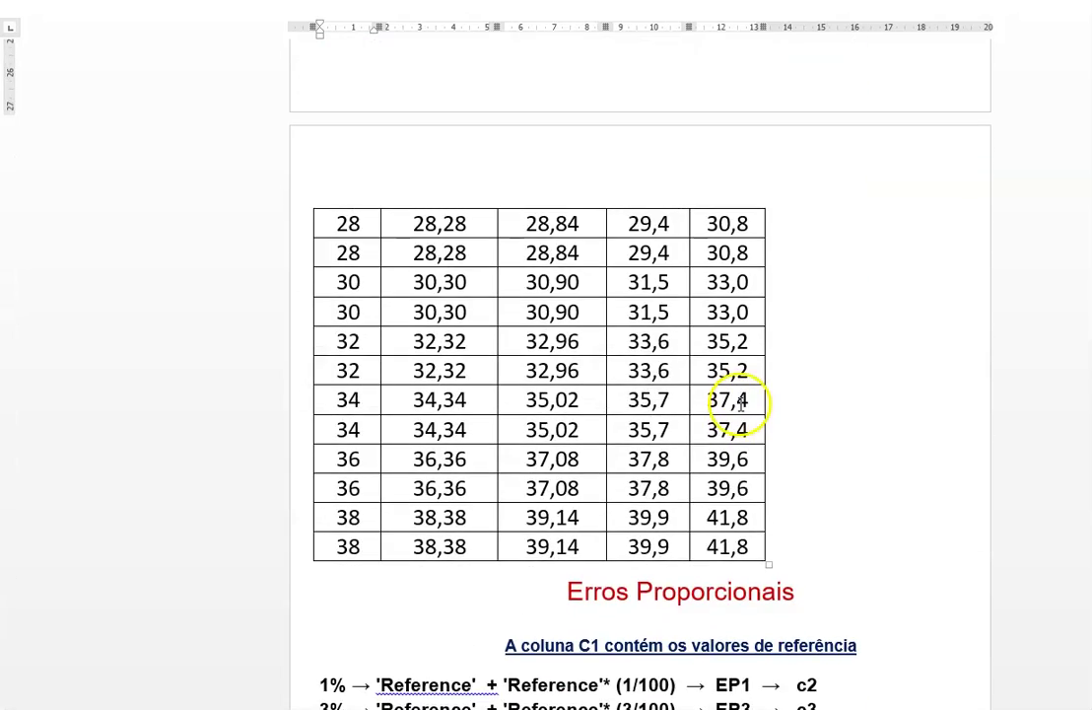
pyautogui.scroll(-6, 739, 404)
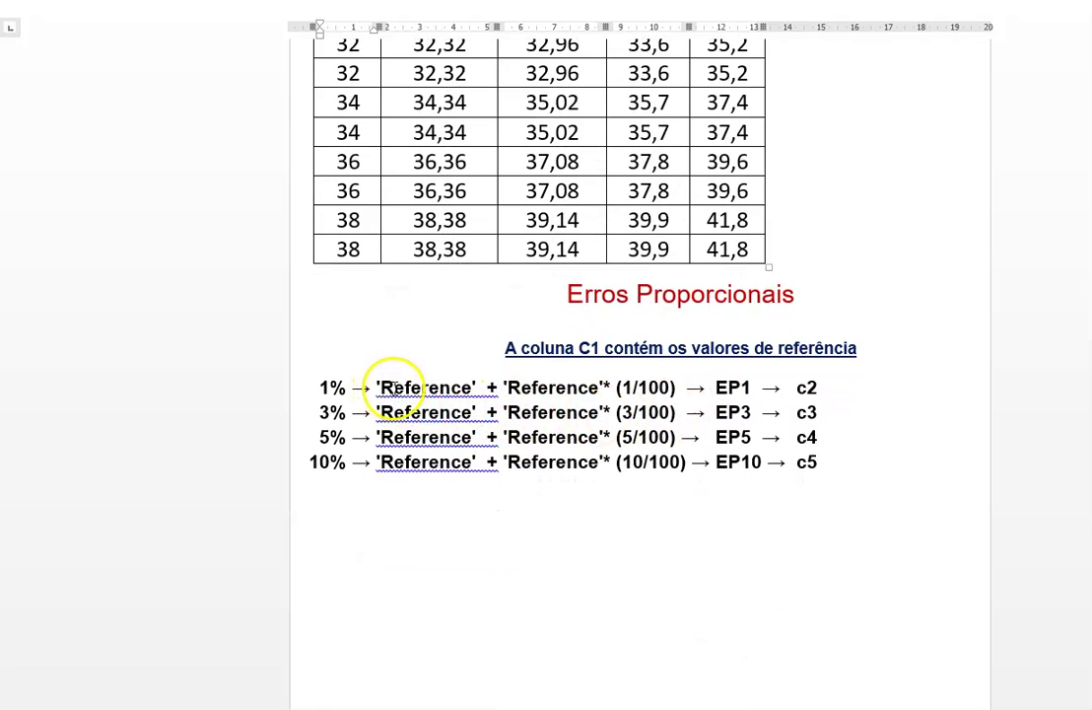
pyautogui.moveTo(381, 388); pyautogui.dragTo(472, 388)
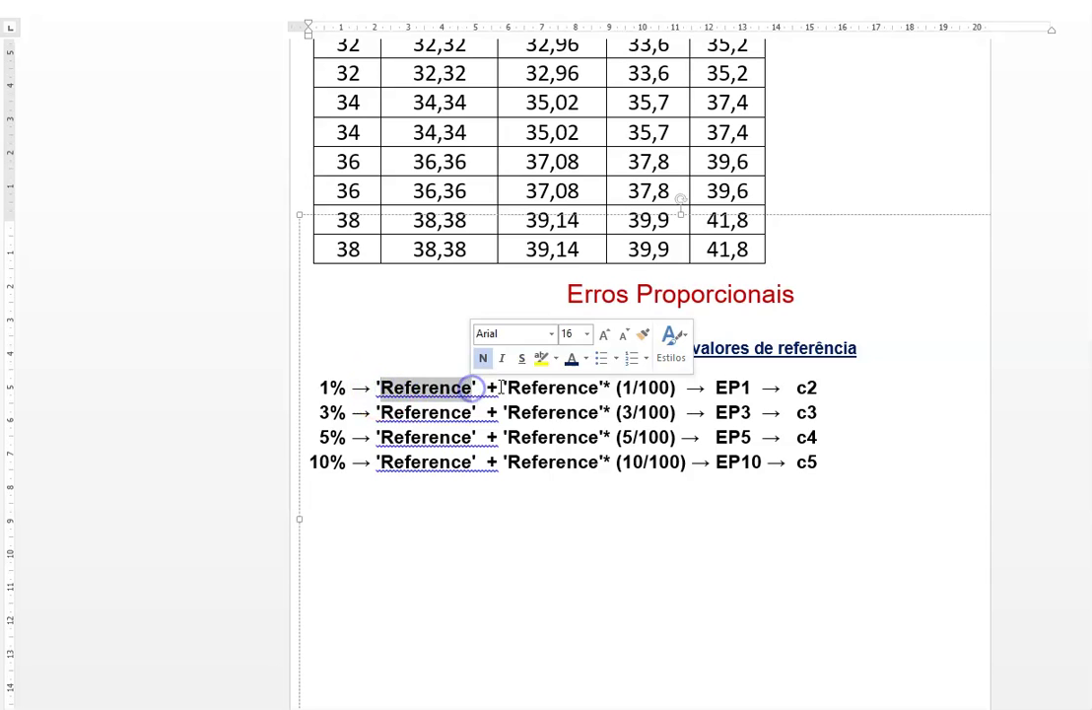
pyautogui.moveTo(507, 388); pyautogui.dragTo(597, 387)
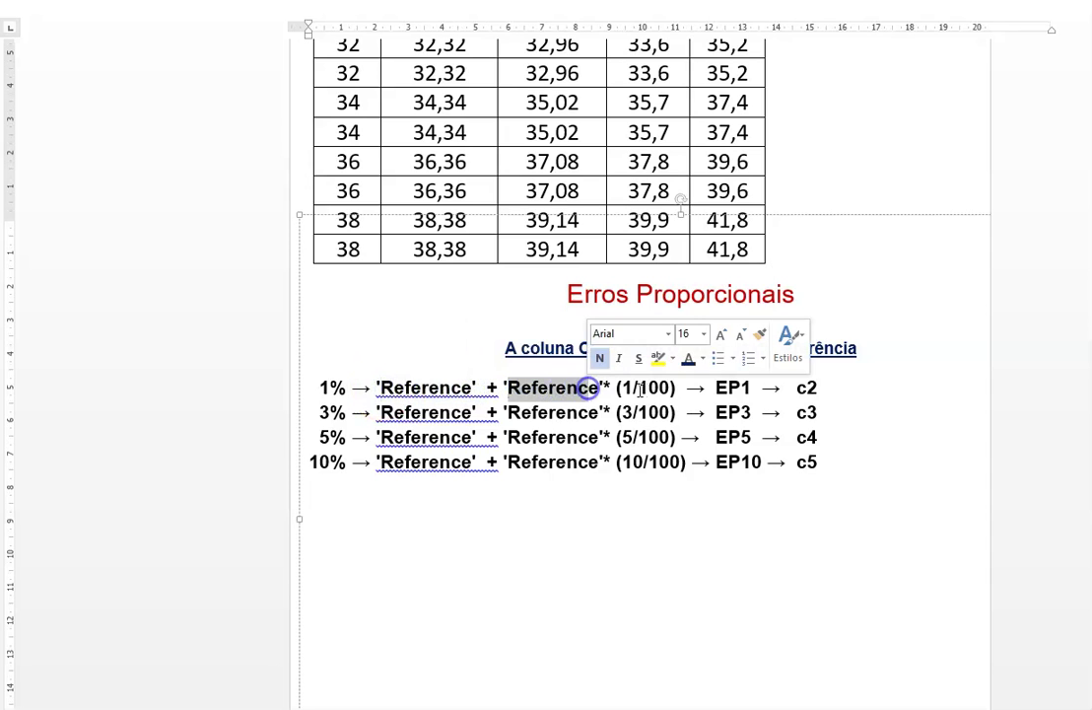
pyautogui.click(839, 390)
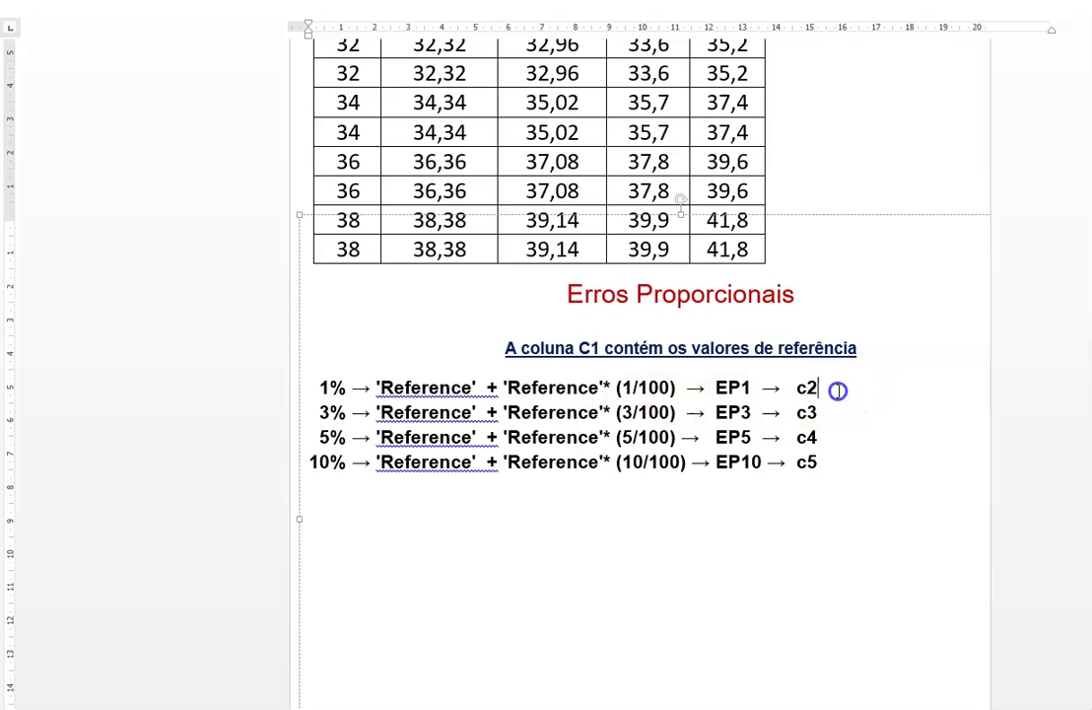
pyautogui.click(331, 413)
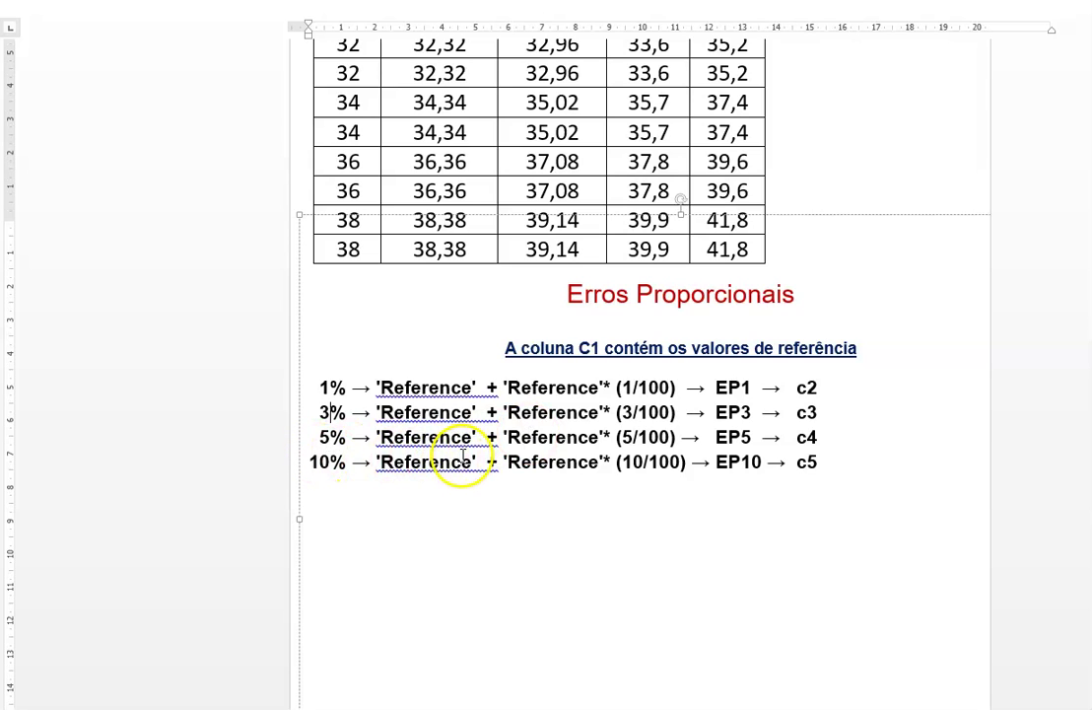
pyautogui.click(413, 467)
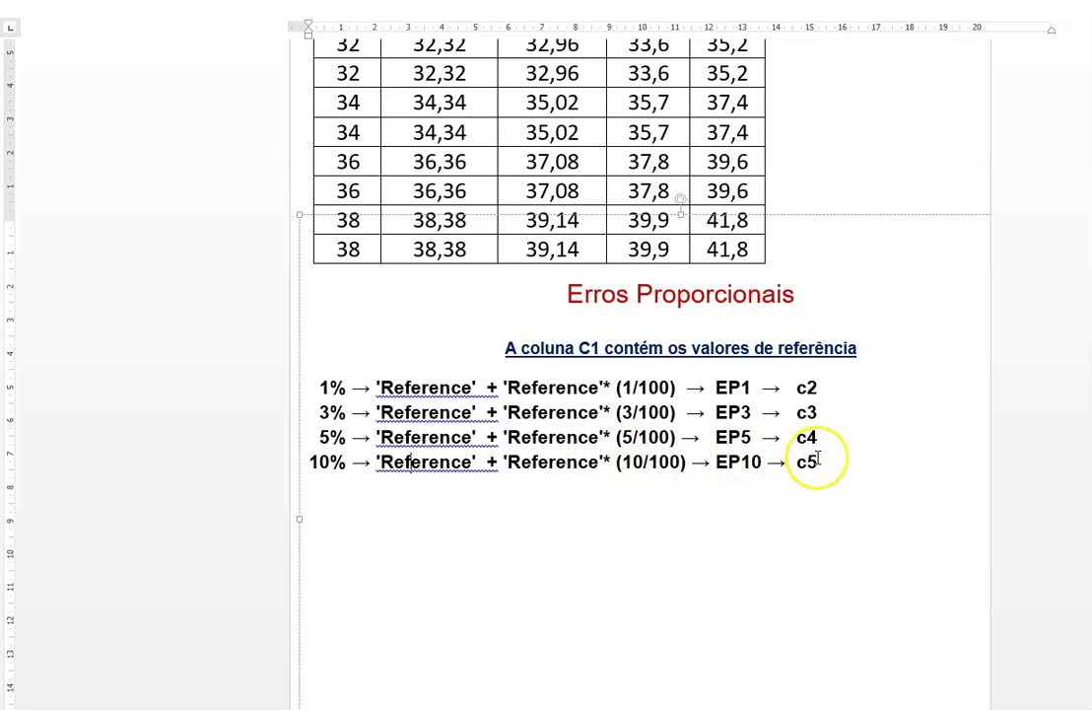
# - Enlarge the "Efeito Erros Proporcionais" chart slightly, past the page's right margin
pyautogui.scroll(20, 756, 439)
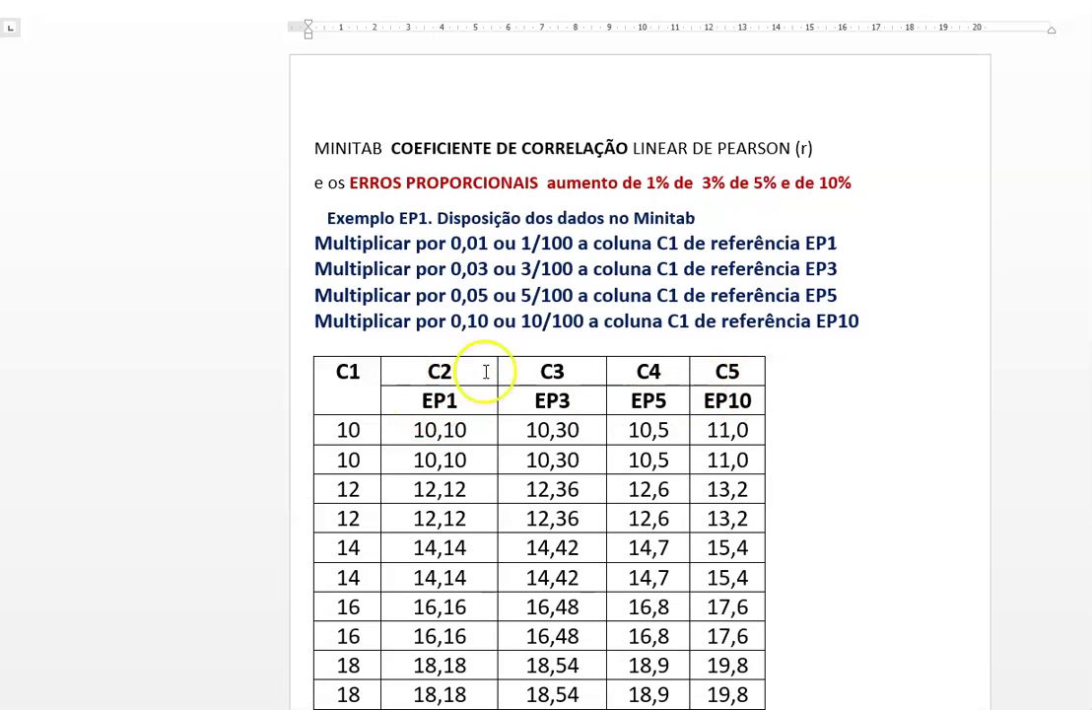
pyautogui.scroll(-15, 663, 397)
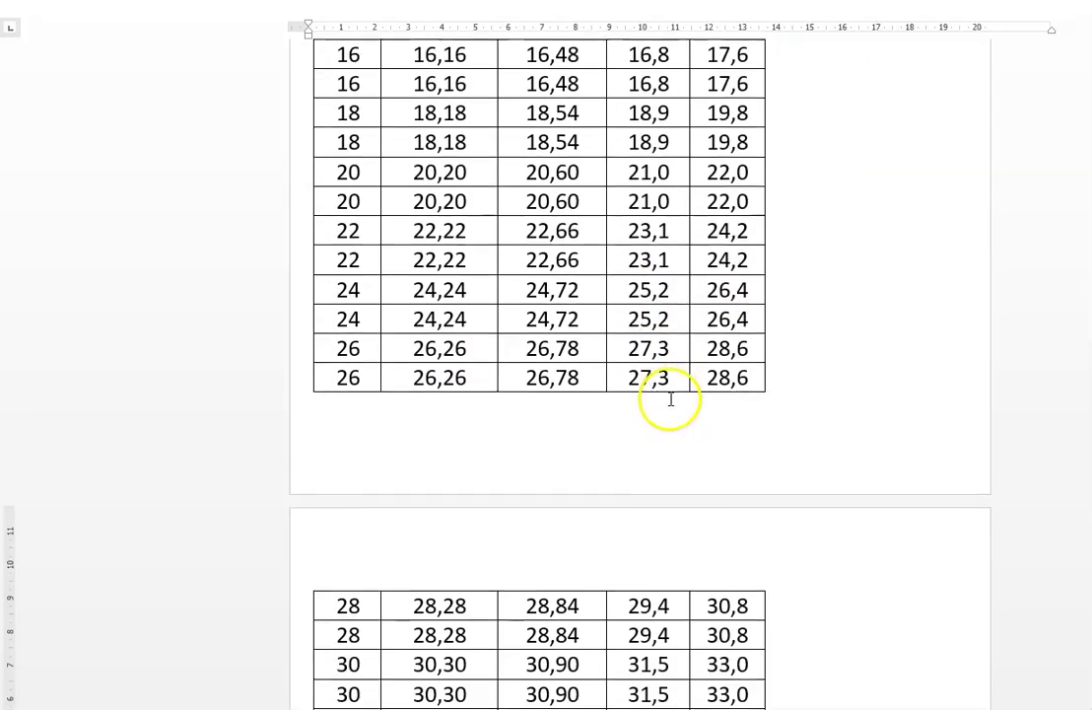
pyautogui.scroll(-15, 671, 398)
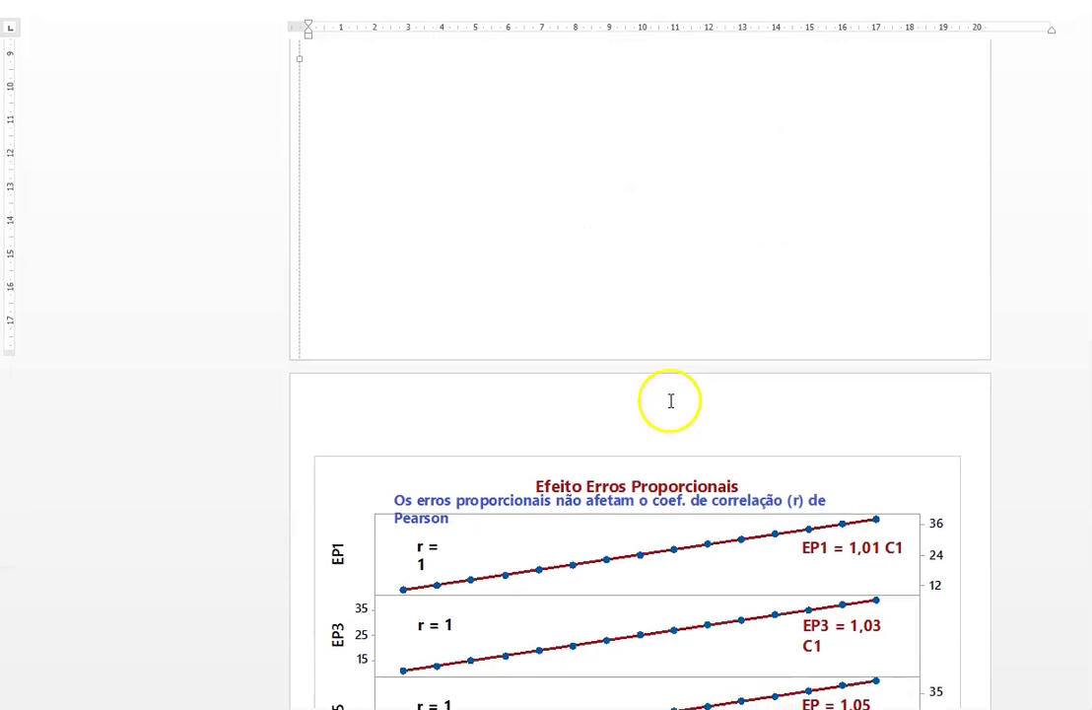
pyautogui.scroll(-1, 669, 396)
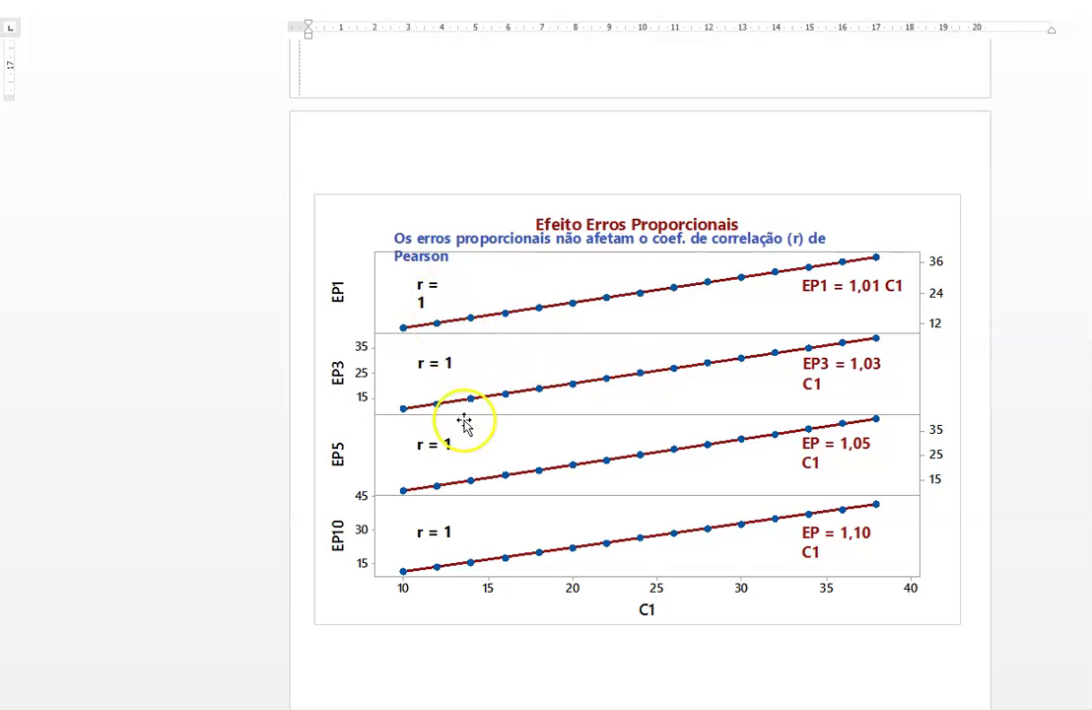
pyautogui.click(611, 402)
pyautogui.moveTo(962, 625); pyautogui.dragTo(1010, 643)
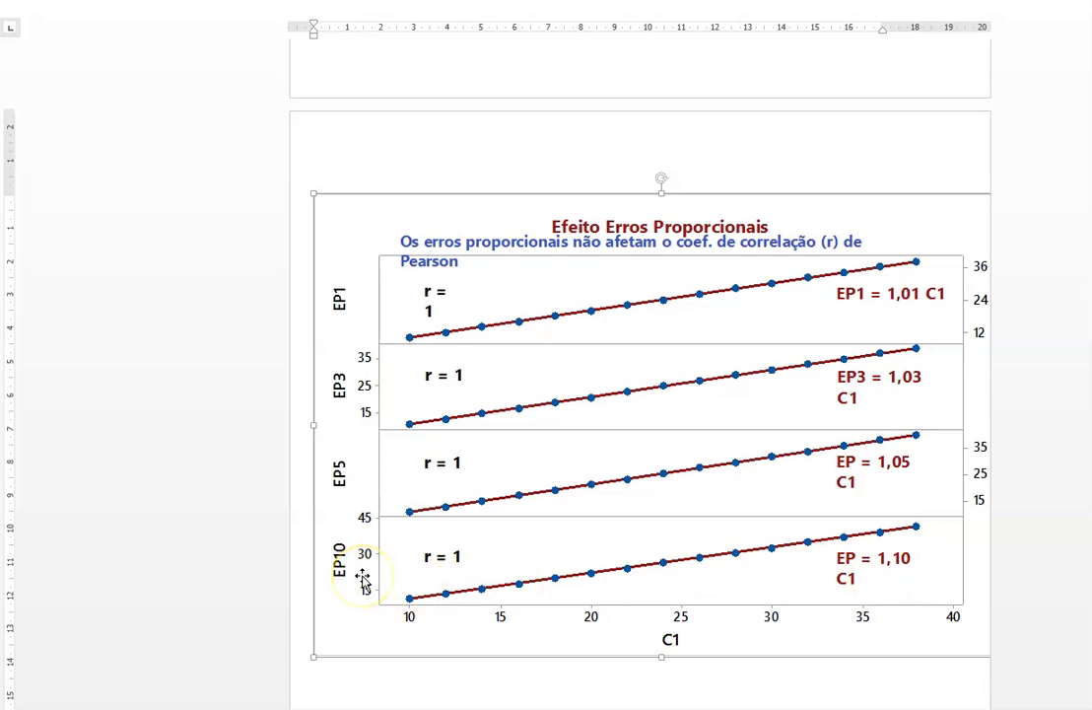
# - View the "Efeito dos Erros Proporcionais no Coeficiente Angular" chart on the following page
pyautogui.scroll(-10, 451, 510)
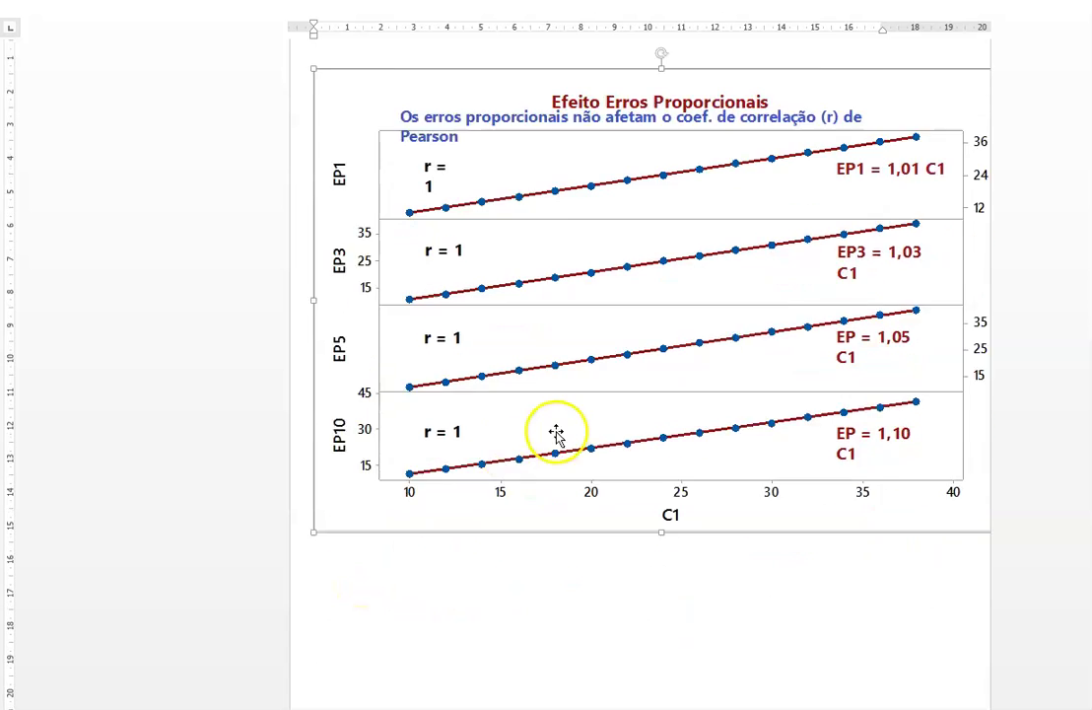
pyautogui.scroll(-3, 679, 360)
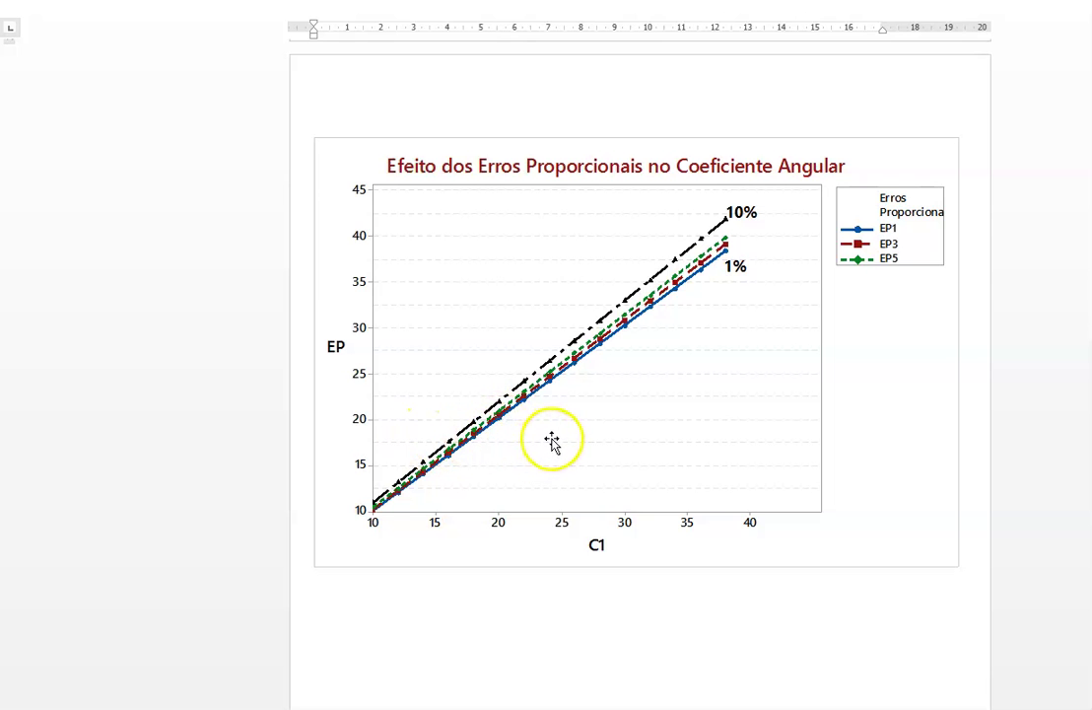
pyautogui.scroll(-1, 560, 438)
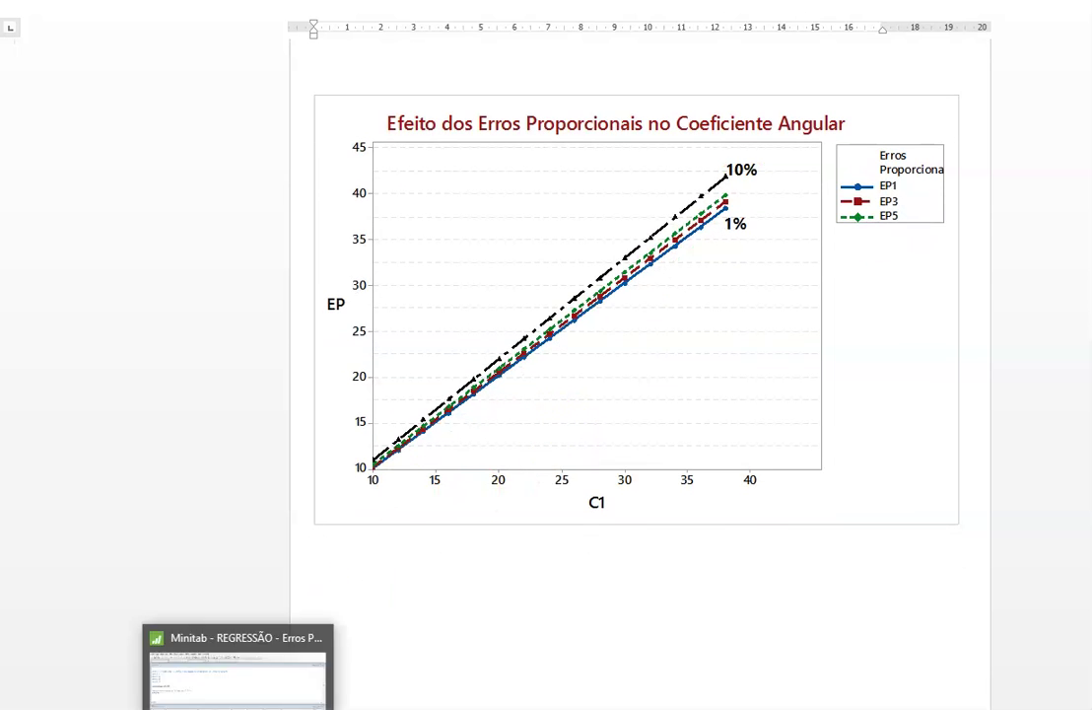
# - Switch to the Minitab project and inspect worksheet columns C1, EP1, EP3, EP5 and EP10
pyautogui.click(280, 675)
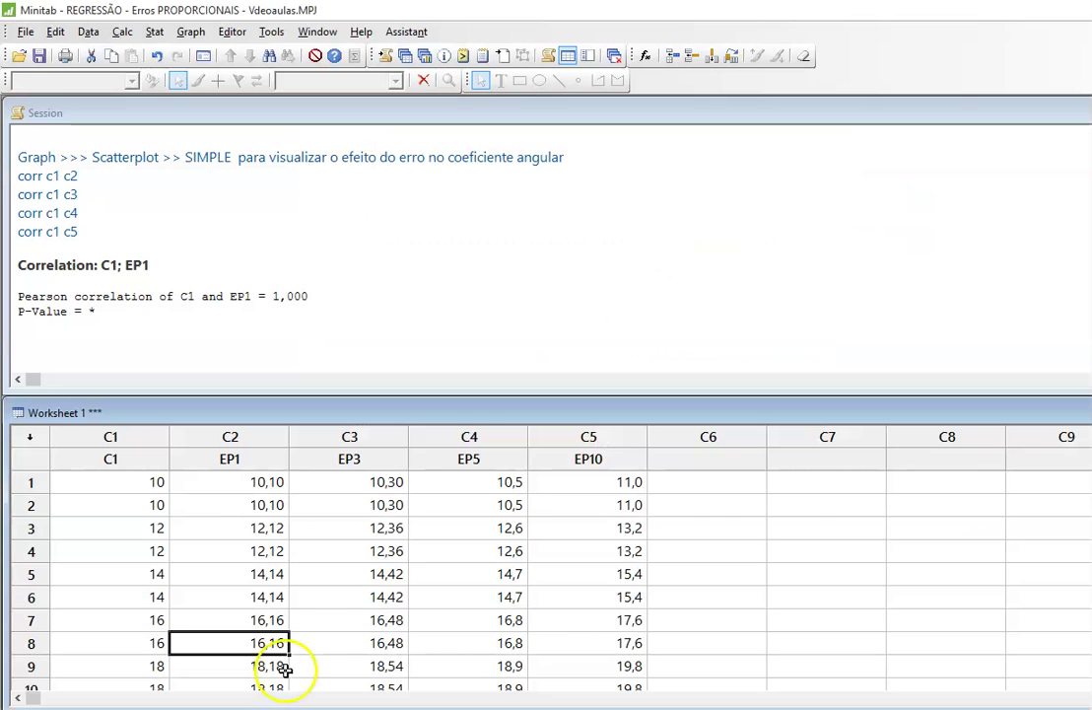
pyautogui.click(120, 482)
pyautogui.hotkey('ctrl', 'Down')
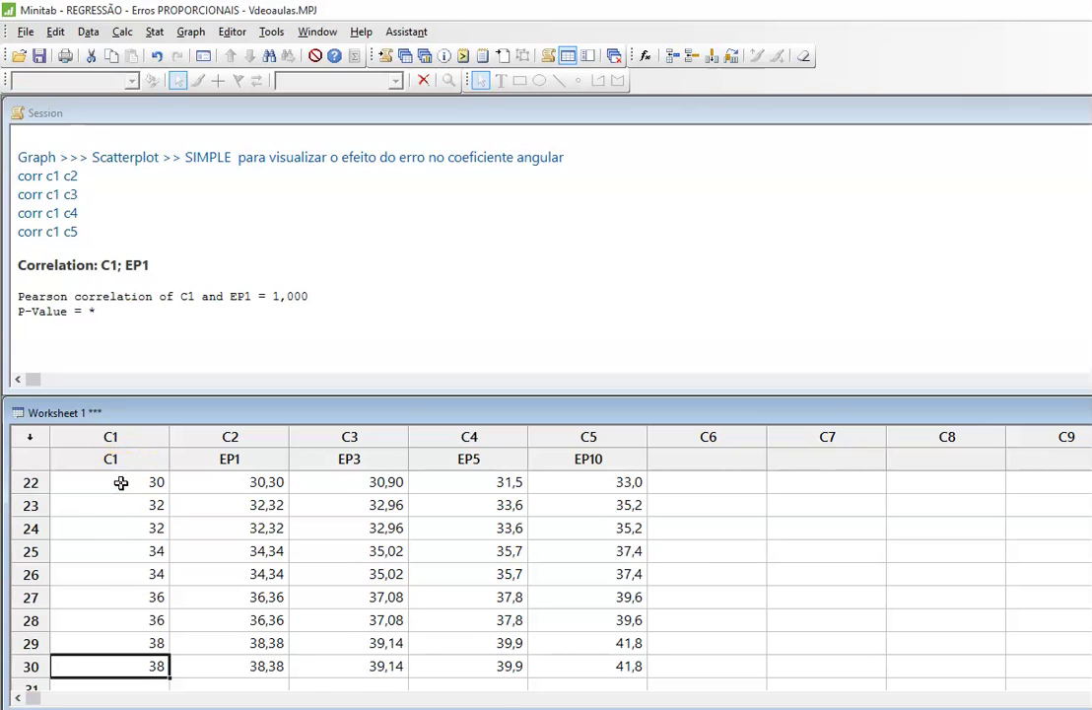
pyautogui.hotkey('ctrl', 'Up')
pyautogui.hotkey('ctrl', 'Down')
pyautogui.hotkey('ctrl', 'Up')
pyautogui.press('Right')
pyautogui.hotkey('ctrl', 'Down')
pyautogui.hotkey('ctrl', 'Up')
pyautogui.press('Right')
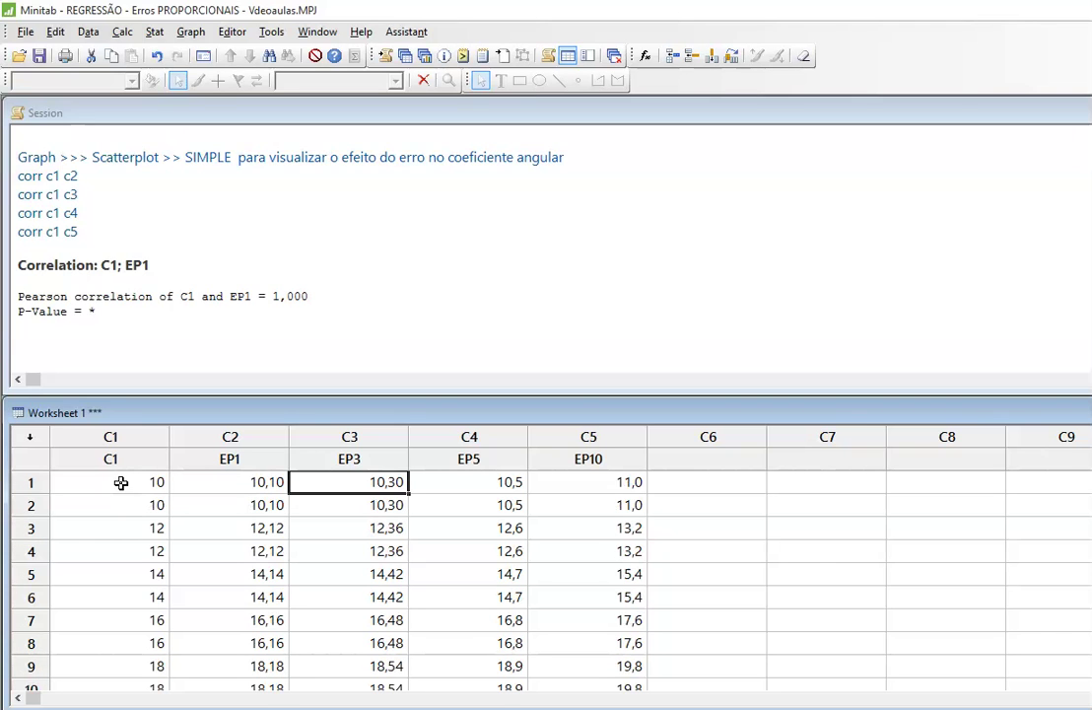
pyautogui.hotkey('ctrl', 'Down')
pyautogui.hotkey('ctrl', 'Up')
pyautogui.press('Right')
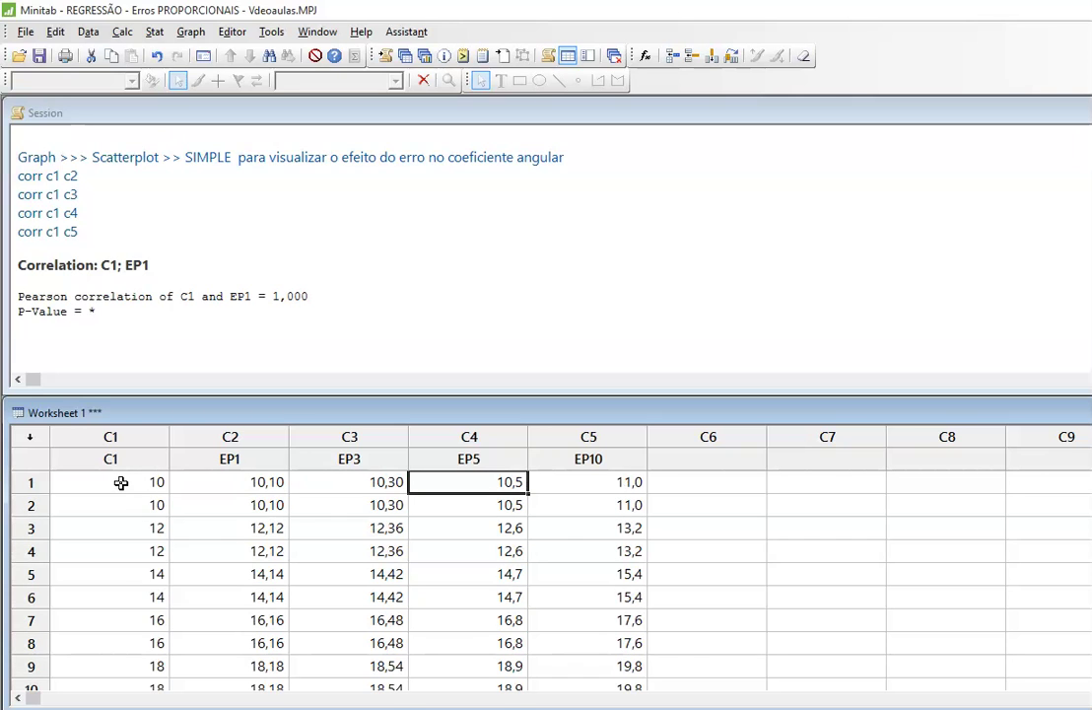
pyautogui.press('Right')
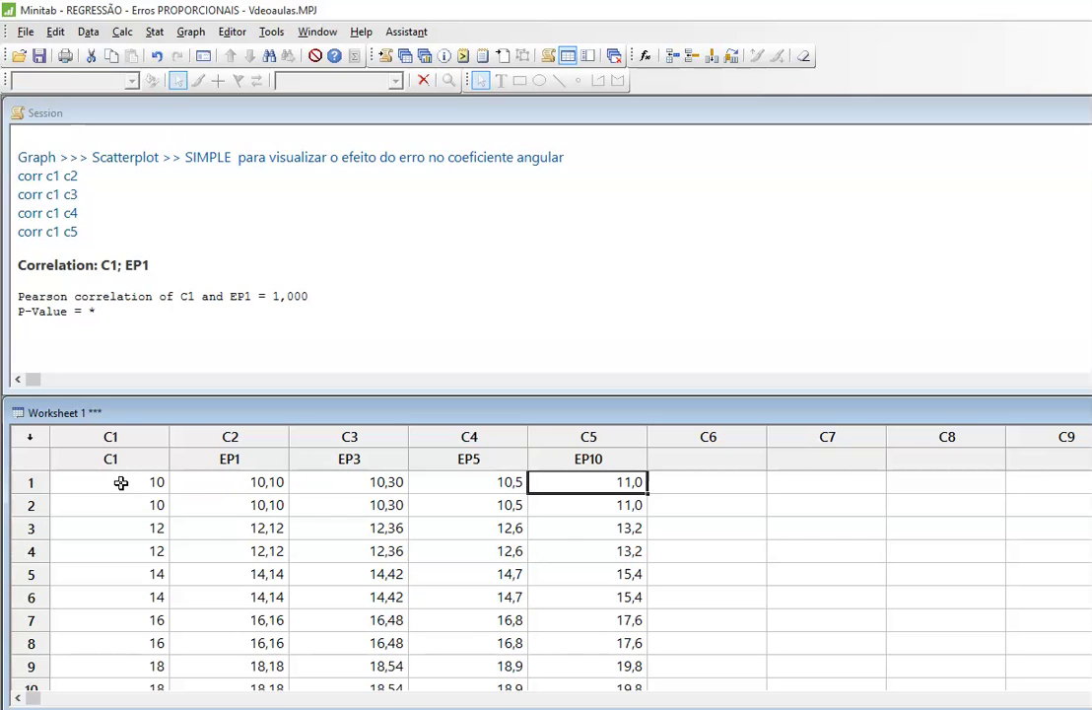
# - Review the four Let formulas for proportional errors of 1%, 3%, 5% and 10% at the start of the Session window
pyautogui.click(151, 182)
pyautogui.hotkey('ctrl', 'Home')
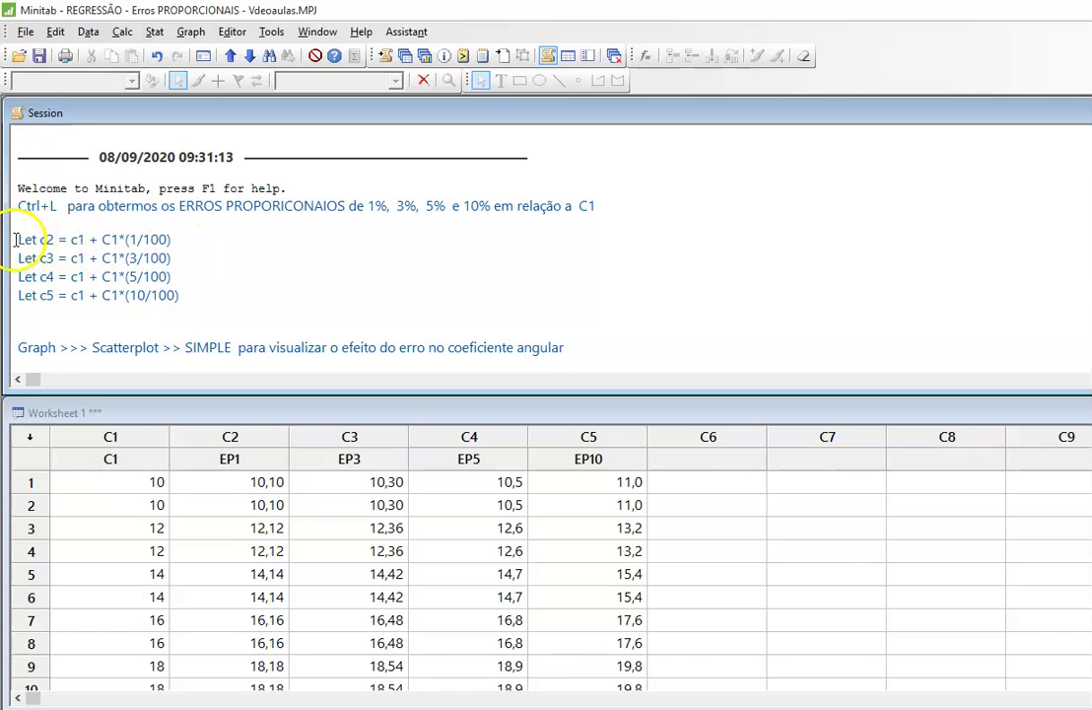
pyautogui.moveTo(20, 240); pyautogui.dragTo(184, 294)
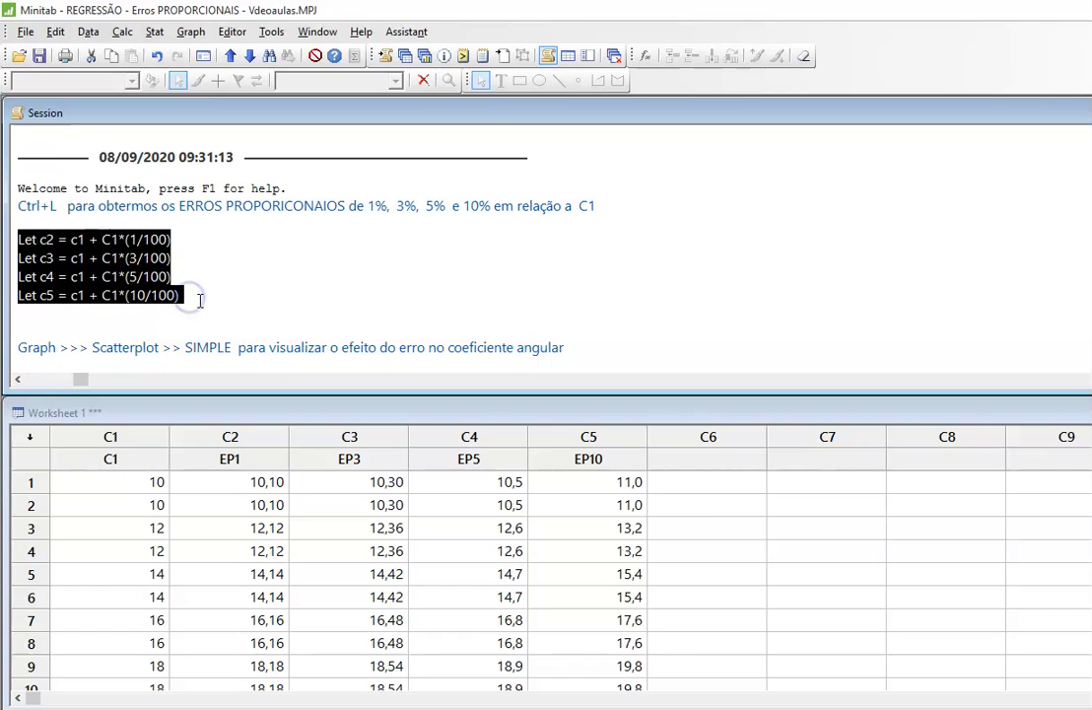
pyautogui.click(295, 244)
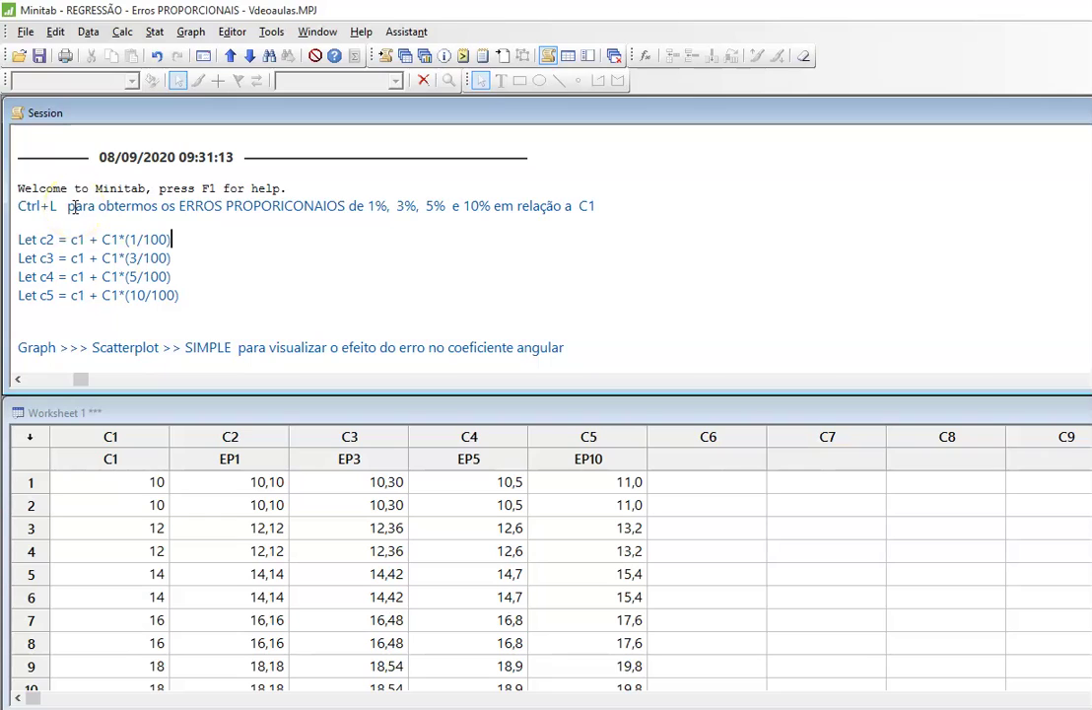
# - Load the four Let commands for c2 to c5 into the Command Line Editor, and cancel without submitting them
pyautogui.moveTo(46, 245); pyautogui.dragTo(172, 289)
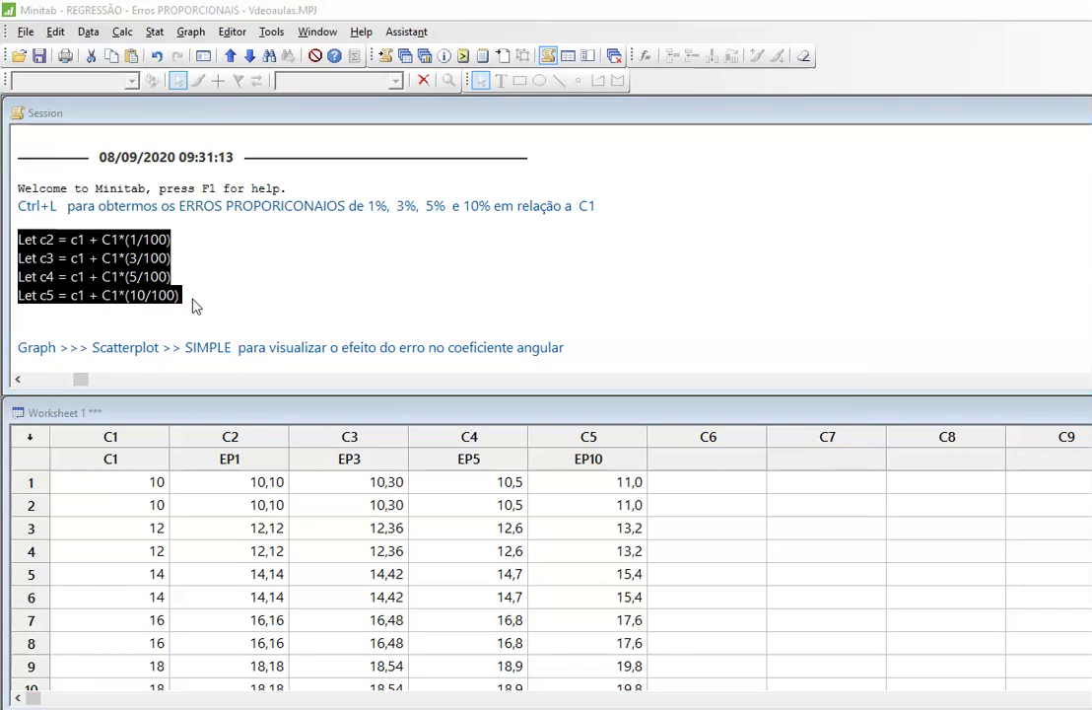
pyautogui.hotkey('ctrl', 'l')
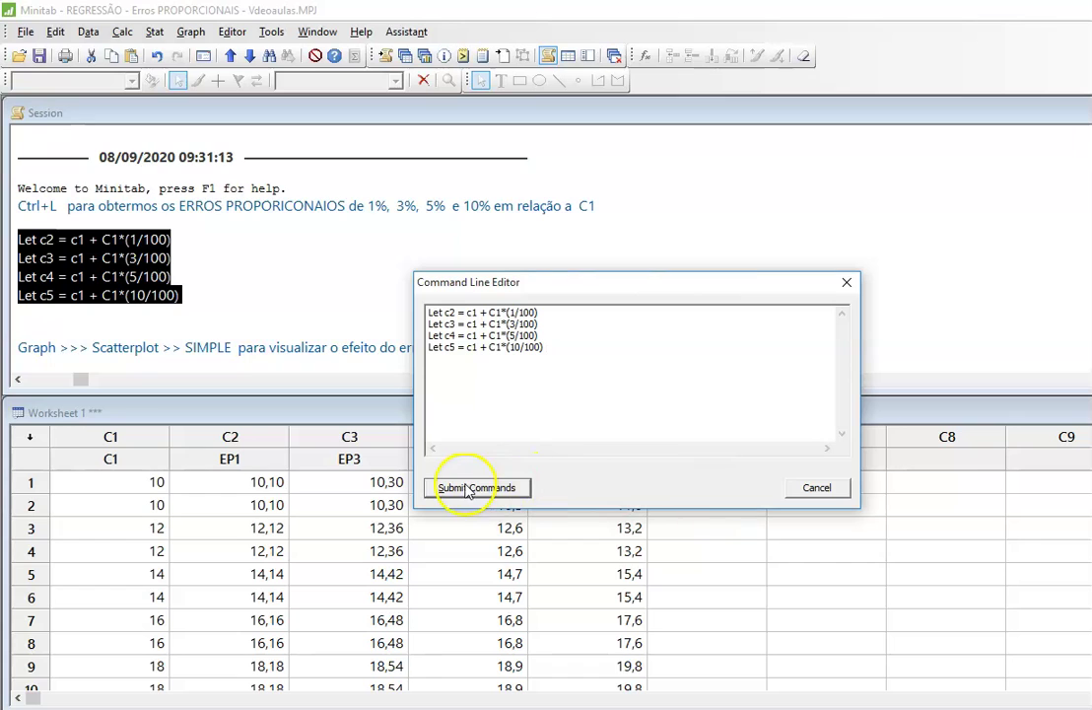
pyautogui.click(815, 488)
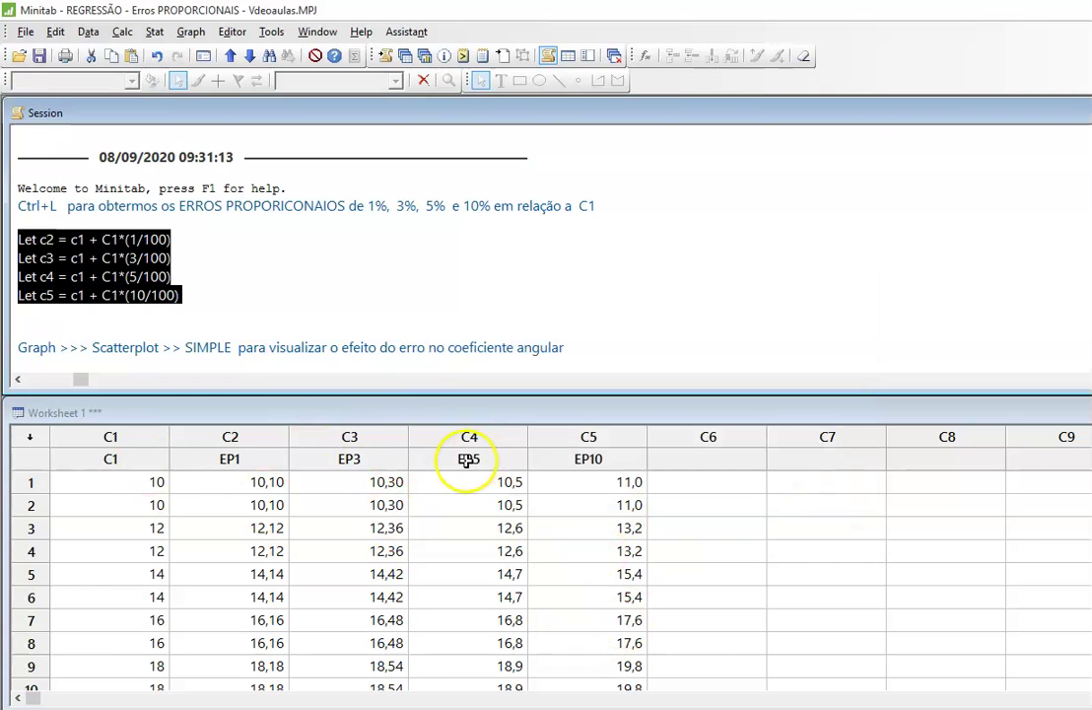
pyautogui.click(306, 359)
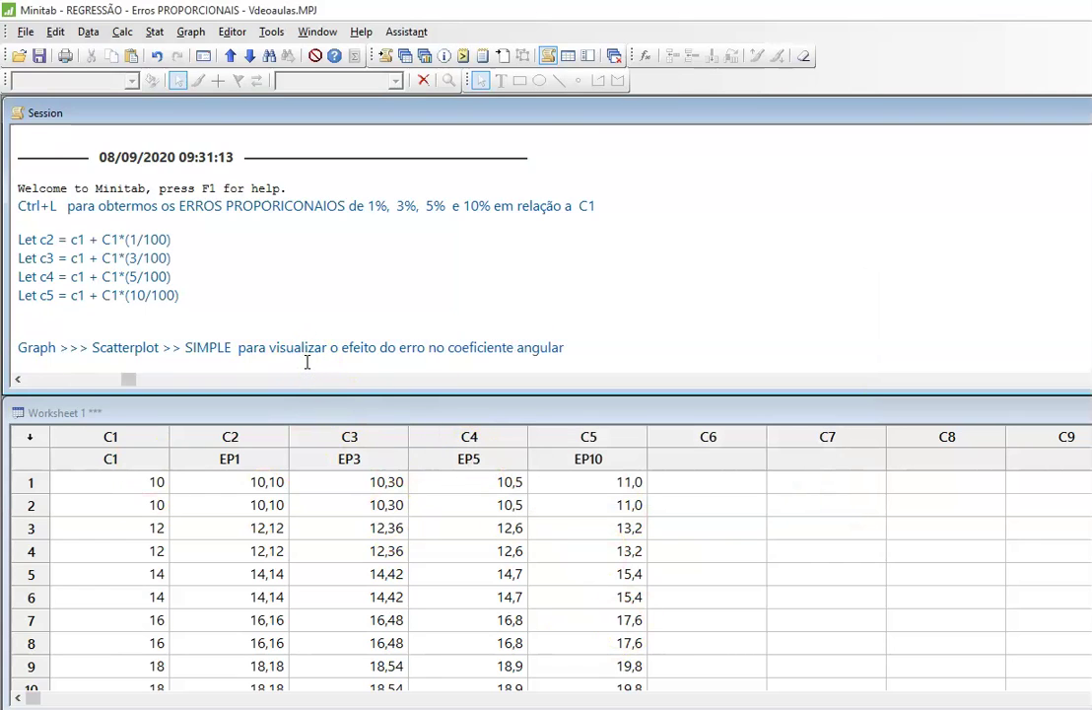
# - Copy the corr commands pairing c1 with c2, c3, c4 and c5 into the Command Line Editor, and cancel without submitting them
pyautogui.scroll(-2, 306, 361)
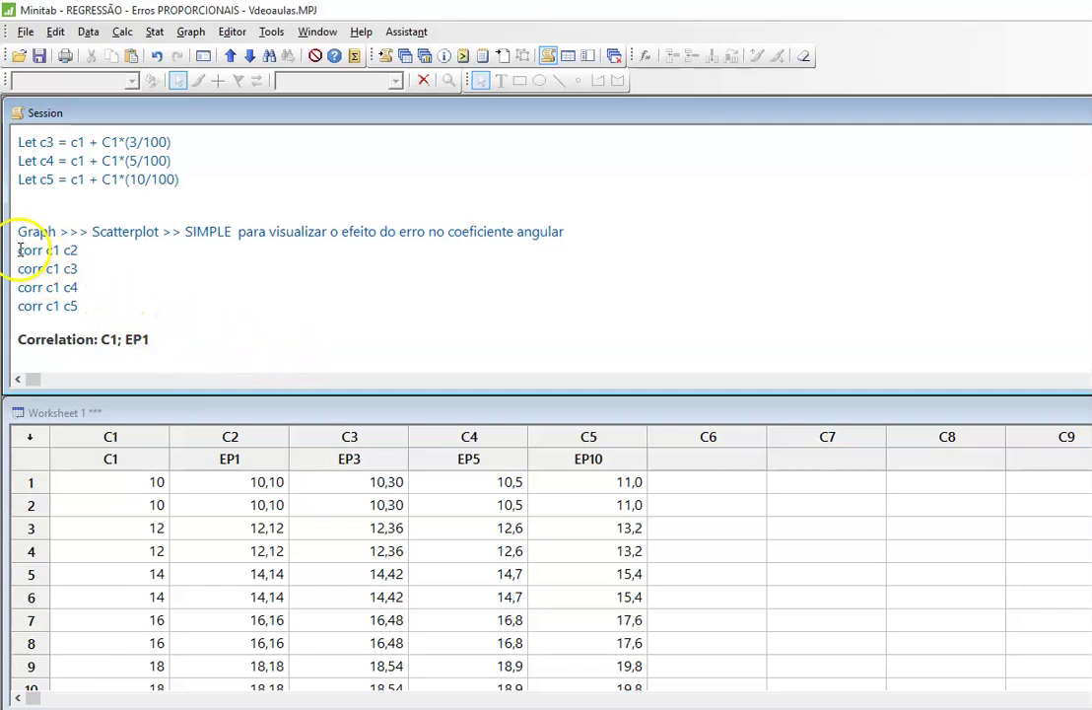
pyautogui.moveTo(18, 251); pyautogui.dragTo(96, 307)
pyautogui.hotkey('ctrl', 'c')
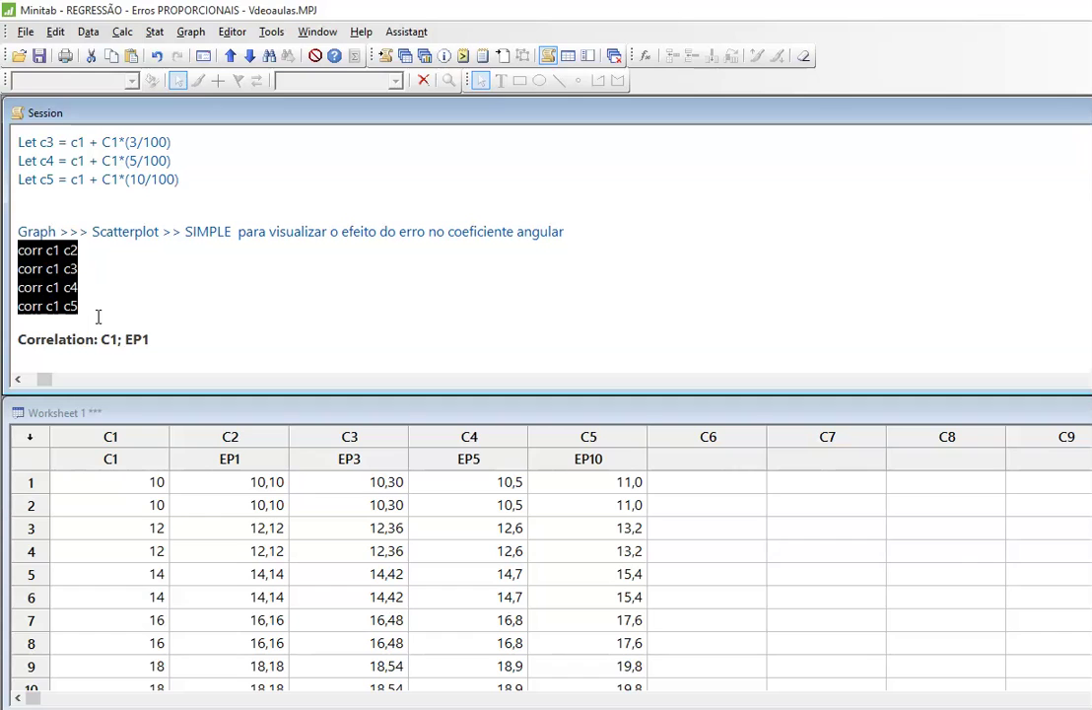
pyautogui.hotkey('ctrl', 'l')
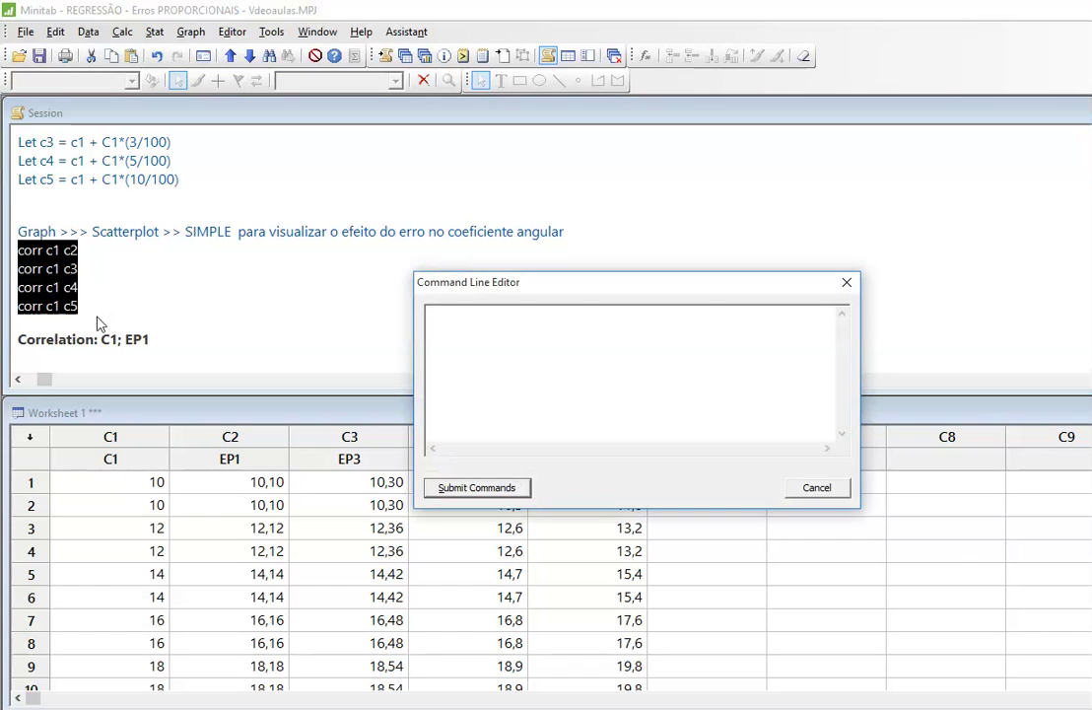
pyautogui.hotkey('ctrl', 'v')
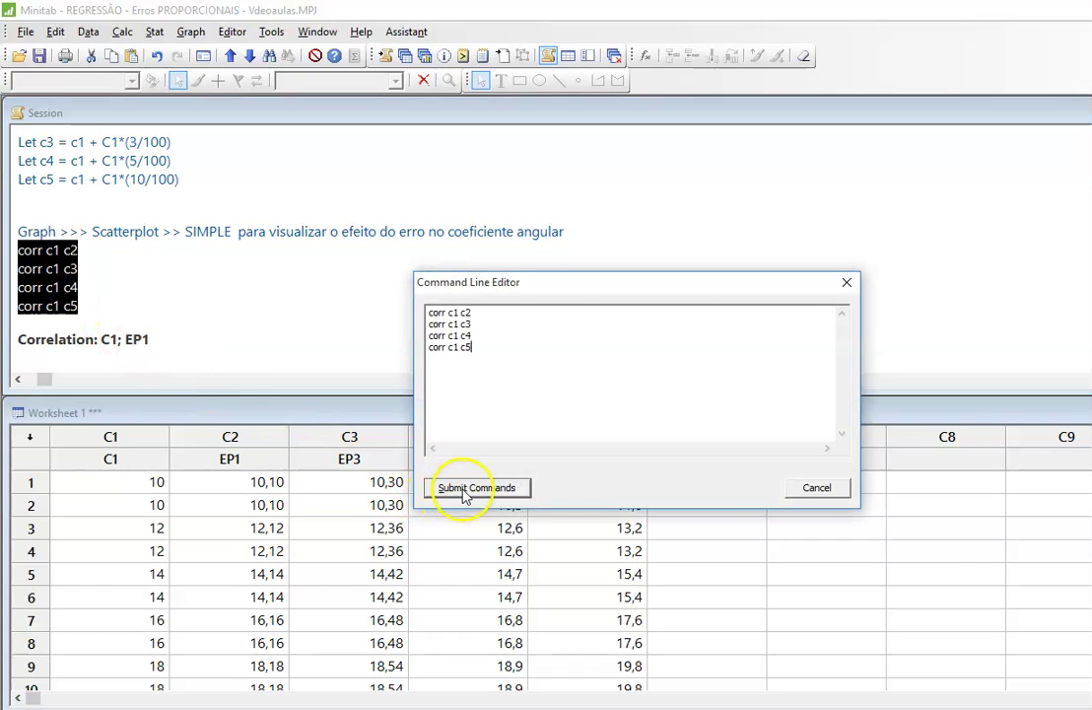
pyautogui.click(819, 492)
# - Examine the existing Pearson correlation results of C1 with EP1, EP3, EP5 and EP10 in the Session window
pyautogui.click(248, 297)
pyautogui.scroll(-3, 254, 299)
pyautogui.click(254, 299)
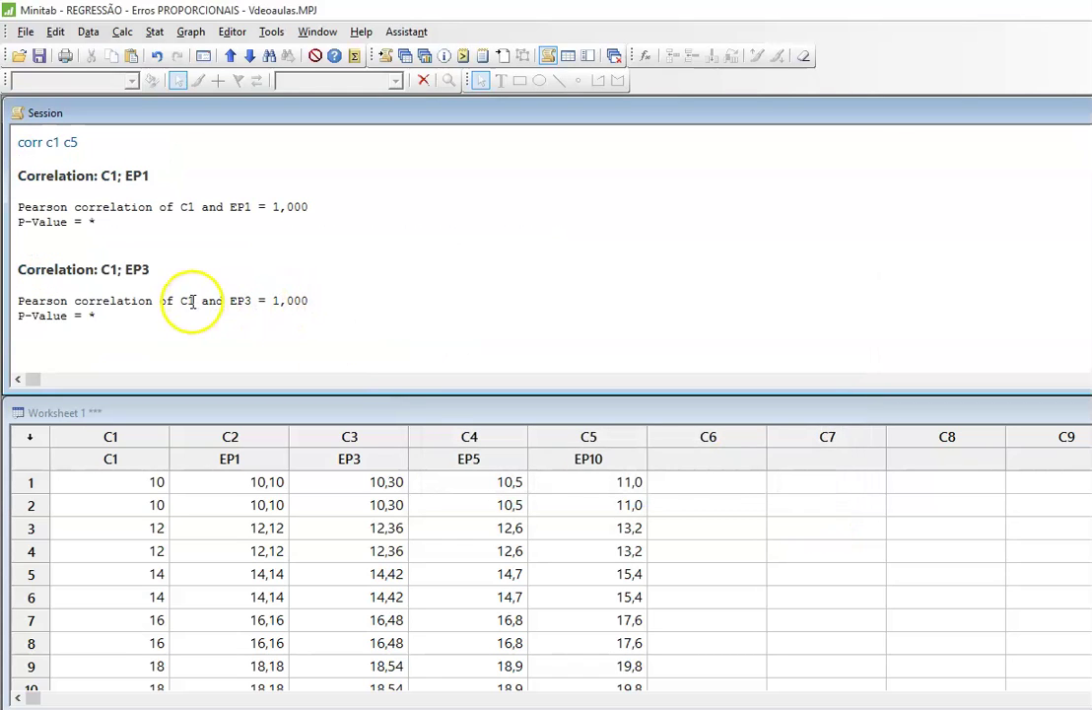
pyautogui.click(137, 175)
pyautogui.click(274, 207)
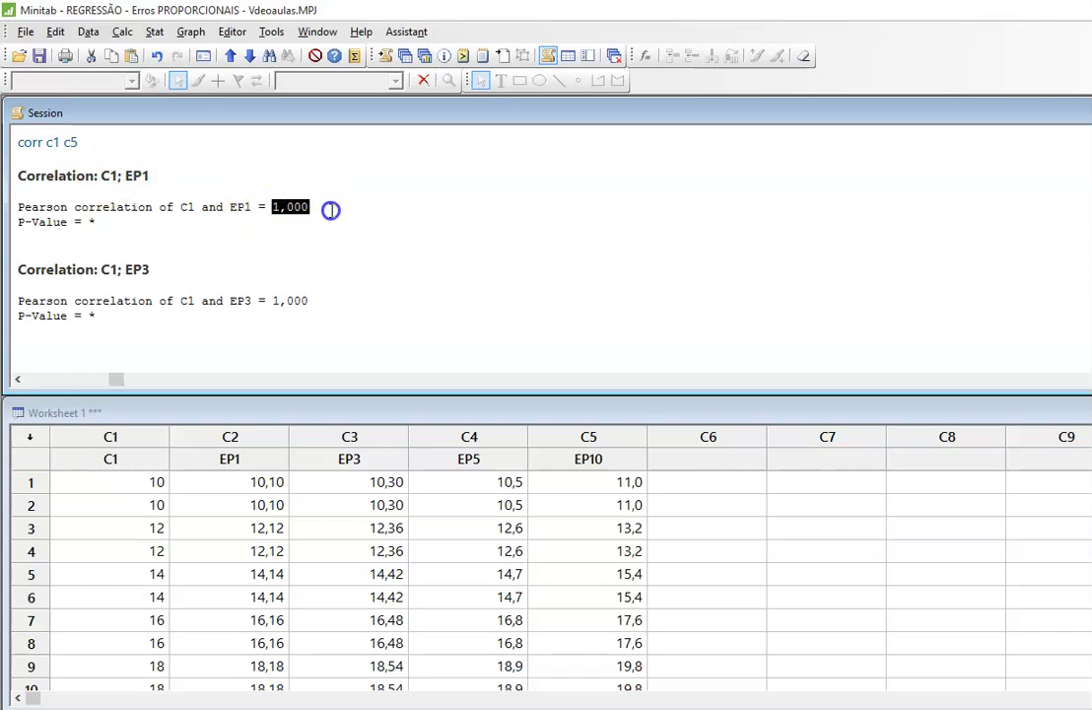
pyautogui.moveTo(273, 301); pyautogui.dragTo(314, 299)
pyautogui.scroll(-3, 266, 316)
pyautogui.moveTo(275, 248); pyautogui.dragTo(326, 262)
pyautogui.moveTo(274, 342); pyautogui.dragTo(327, 343)
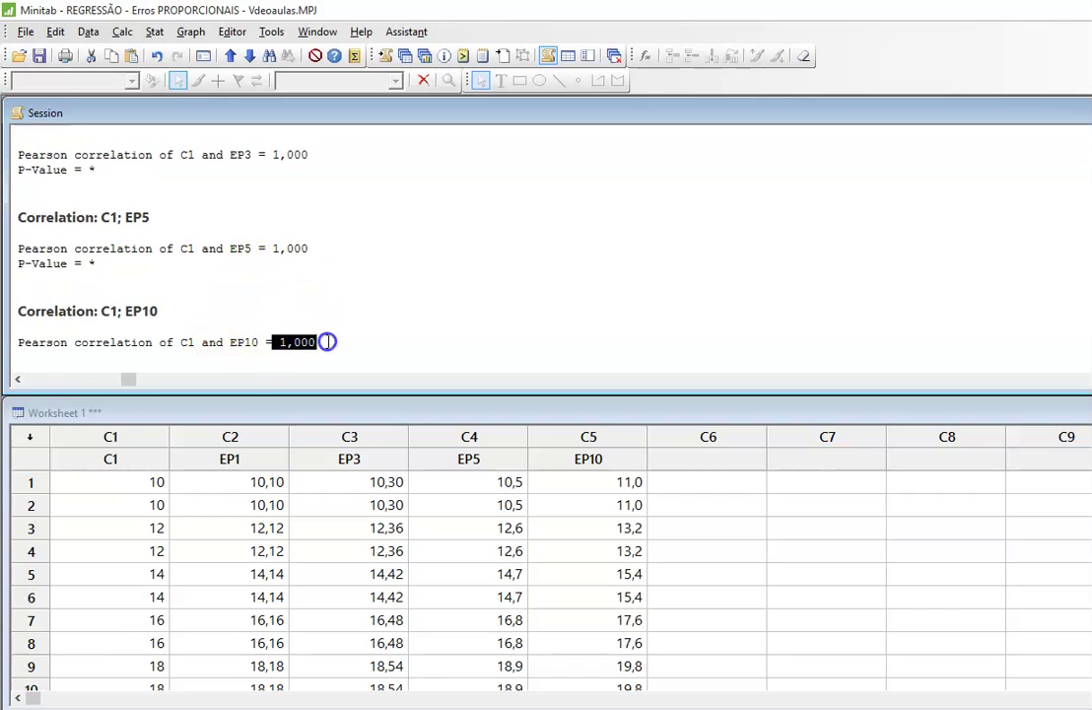
pyautogui.hotkey('ctrl', 'z')
pyautogui.hotkey('ctrl', 'z')
pyautogui.hotkey('ctrl', 'z')
pyautogui.hotkey('ctrl', 'z')
pyautogui.hotkey('ctrl', 'z')
pyautogui.hotkey('ctrl', 'z')
pyautogui.hotkey('ctrl', 'z')
pyautogui.hotkey('ctrl', 'z')
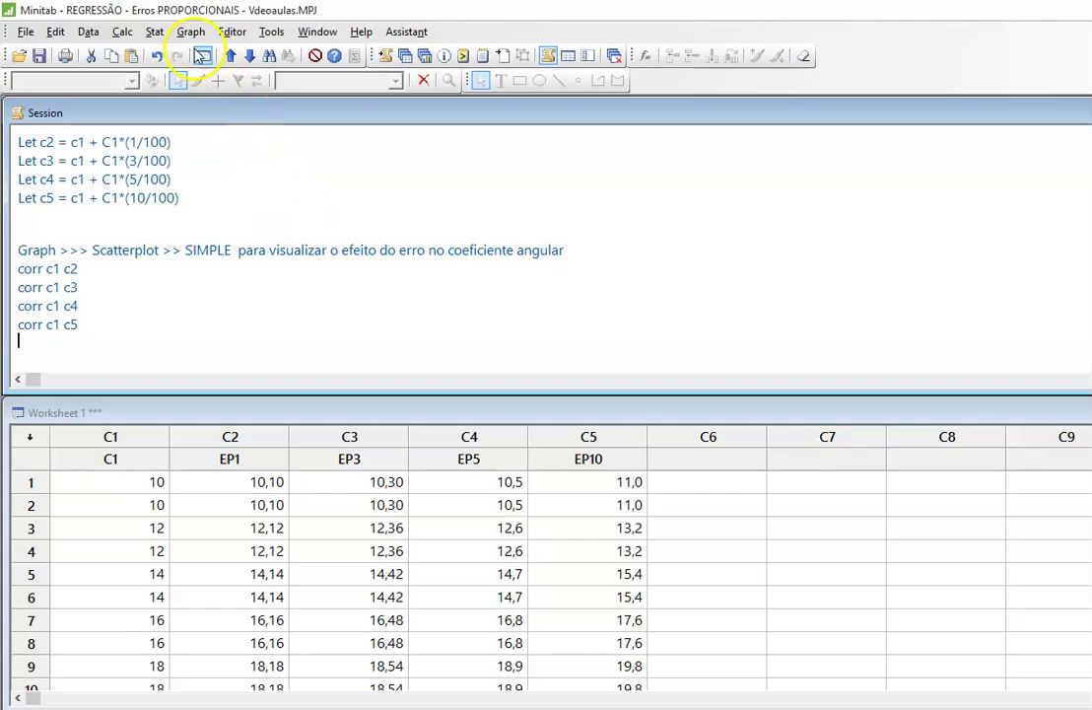
# - Set up a simple each-Y-versus-each-X matrix plot with Y variables EP1-EP10 and X variable C1, and cancel it
pyautogui.click(186, 30)
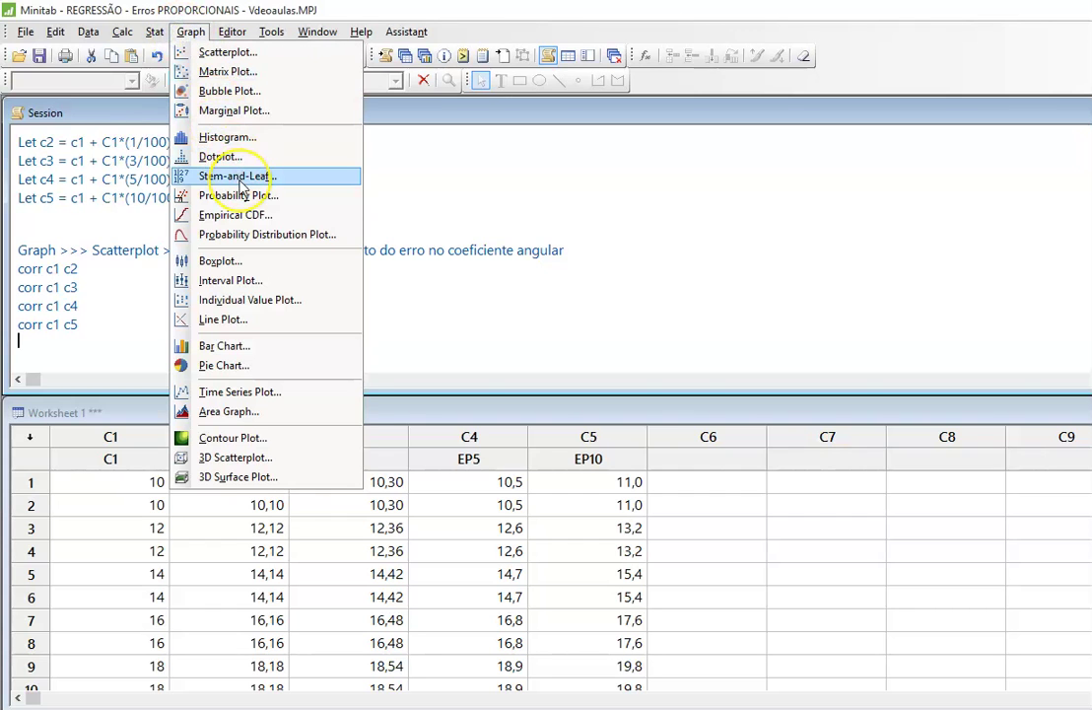
pyautogui.click(217, 72)
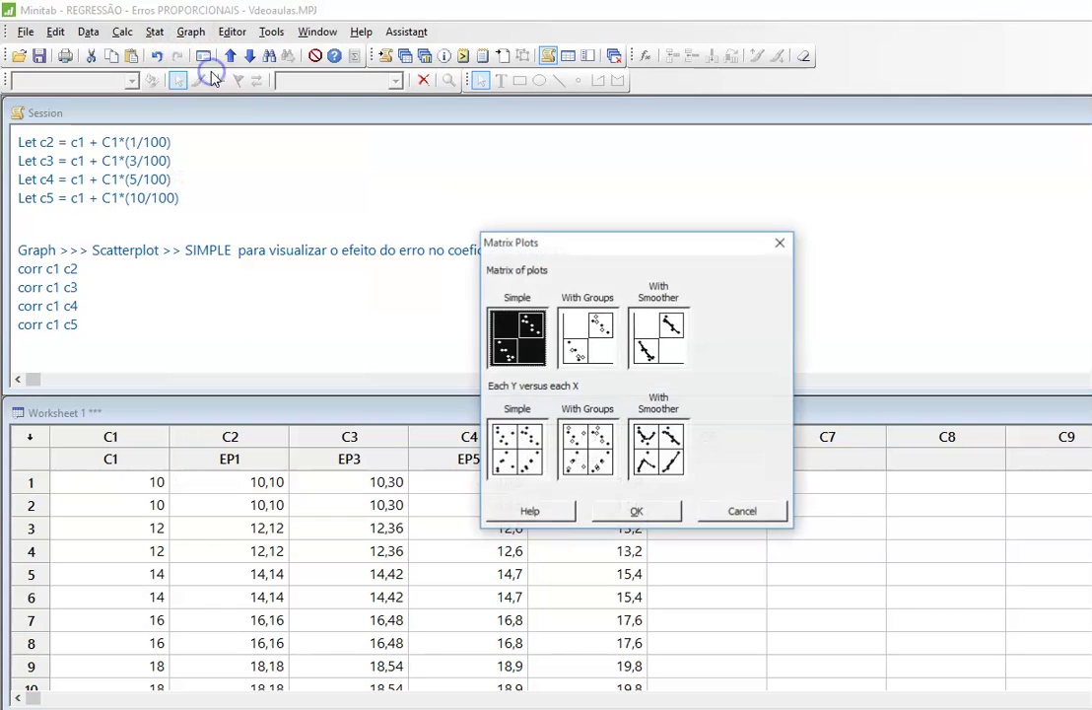
pyautogui.click(530, 446)
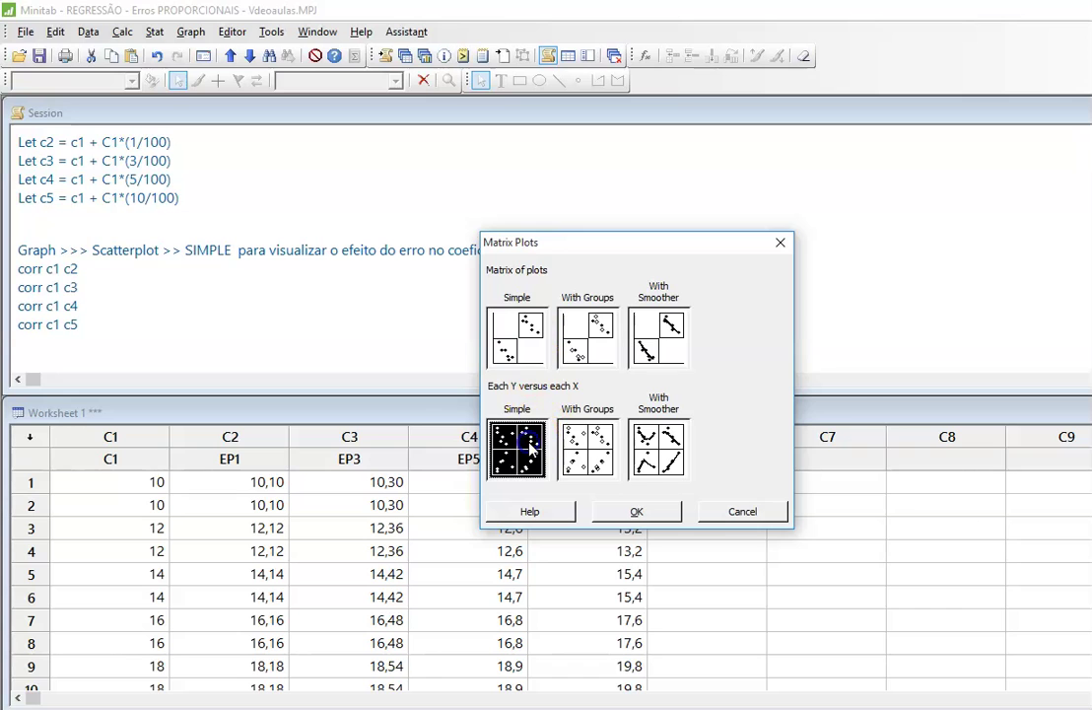
pyautogui.click(646, 512)
pyautogui.click(585, 365)
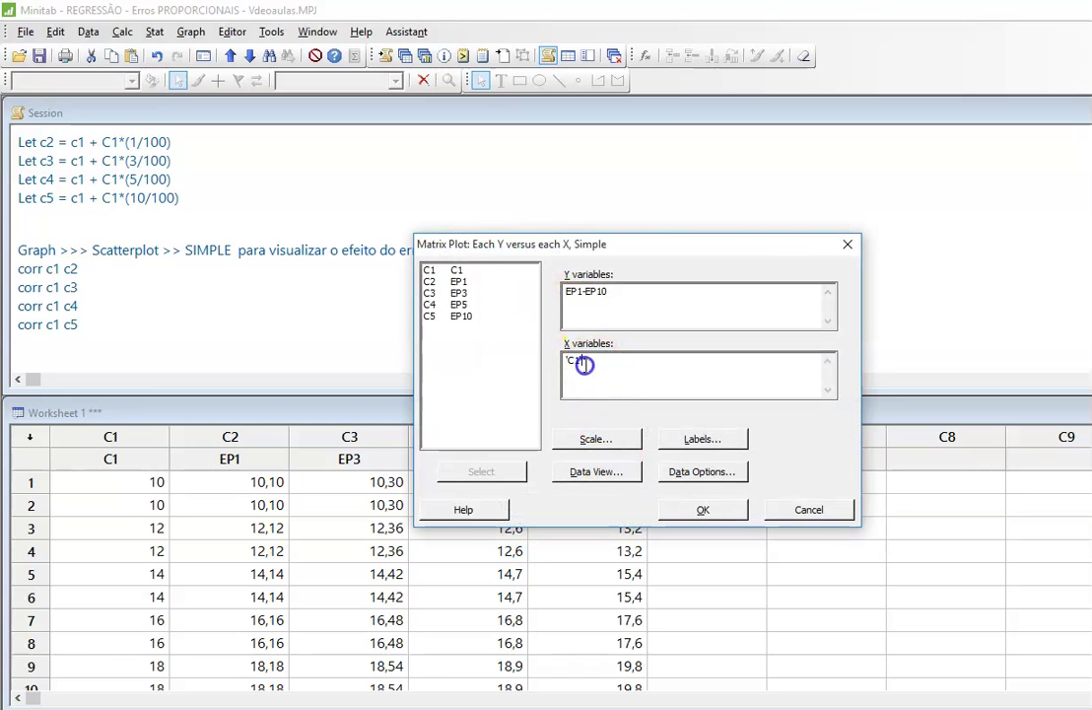
pyautogui.click(624, 300)
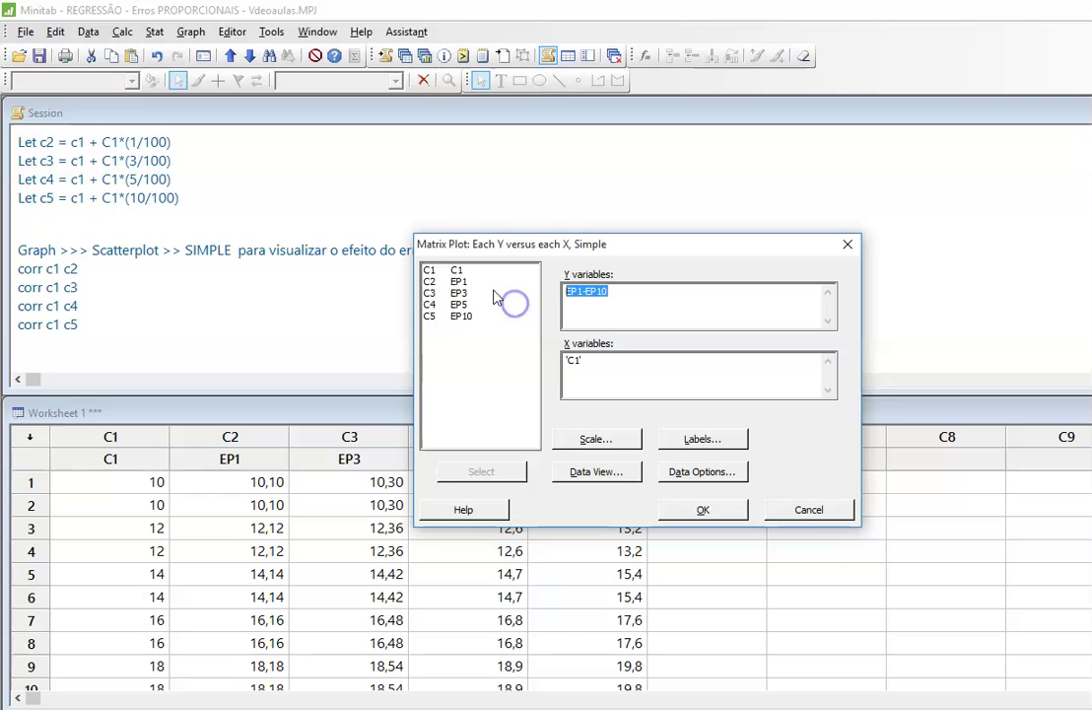
pyautogui.moveTo(483, 286); pyautogui.dragTo(464, 317)
pyautogui.click(490, 472)
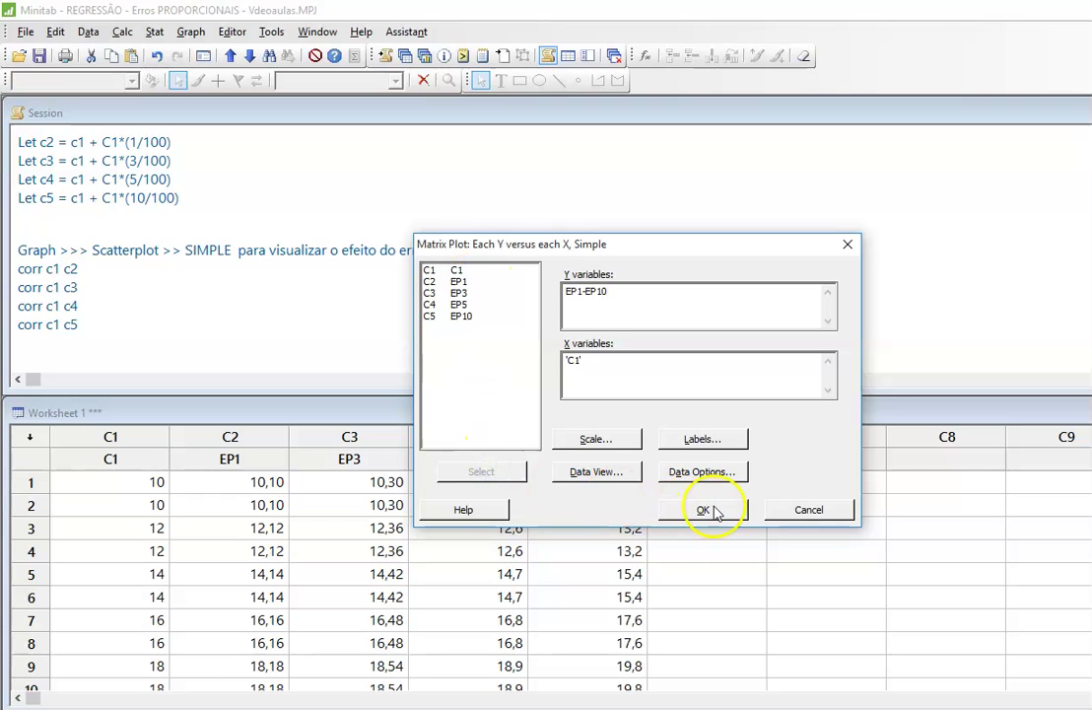
pyautogui.click(812, 514)
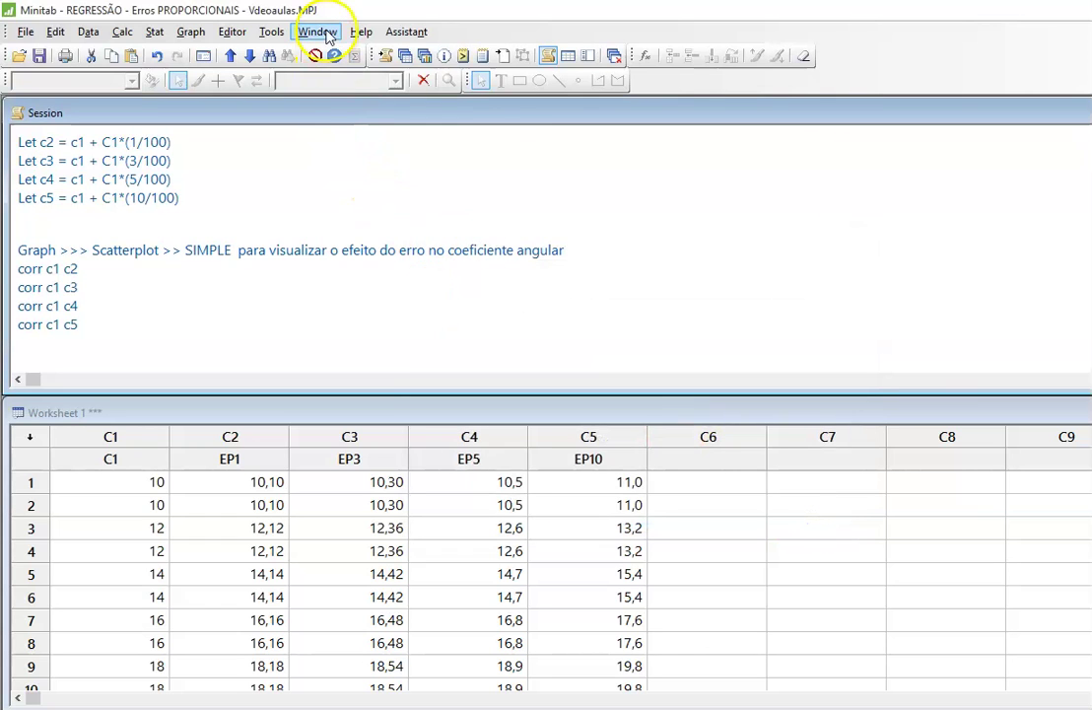
# - Bring up the existing matrix plot of EP1, EP3, EP5 and EP10 vs C1, enlarge its window to examine it, and minimize it
pyautogui.click(317, 32)
pyautogui.click(412, 283)
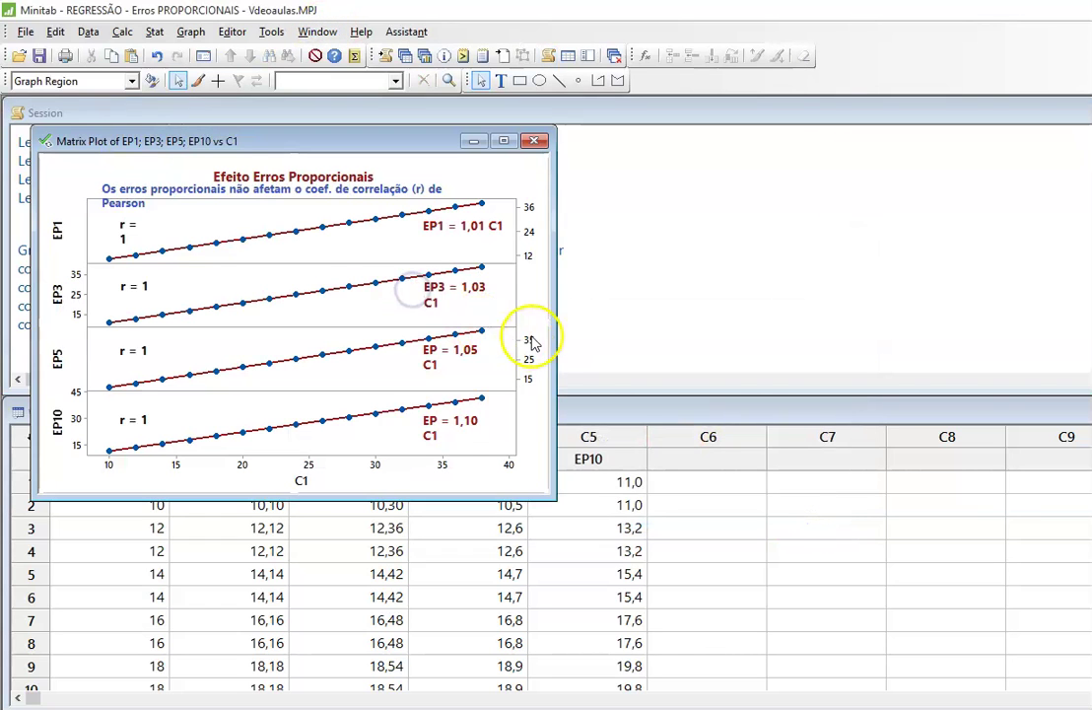
pyautogui.moveTo(551, 500); pyautogui.dragTo(895, 707)
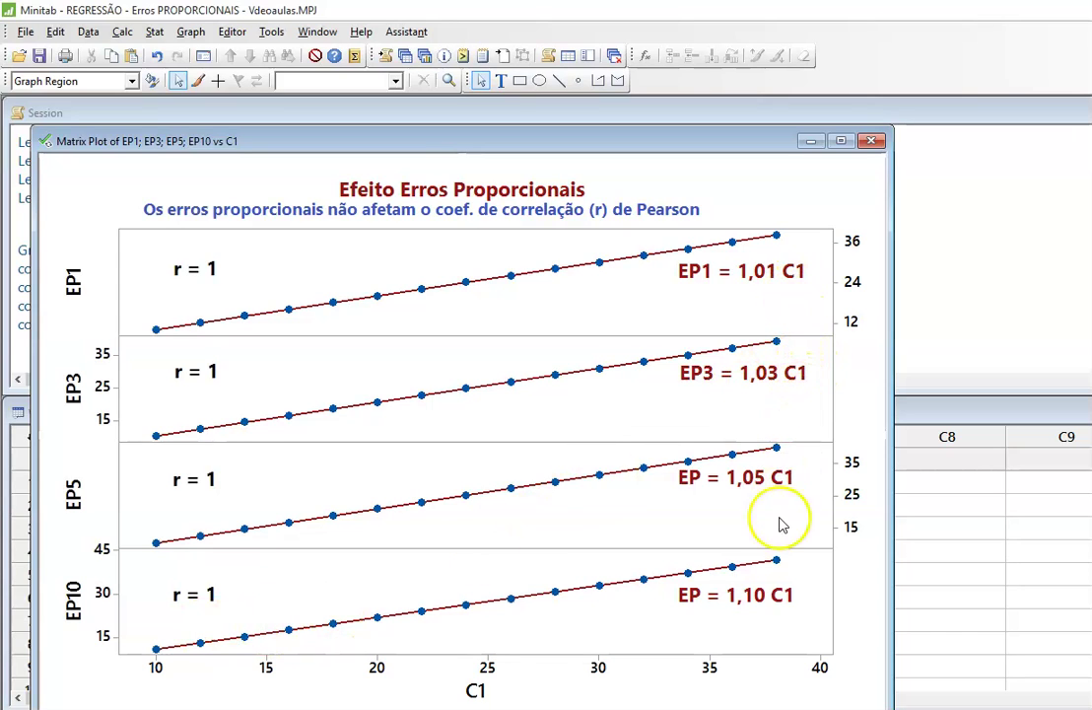
pyautogui.click(815, 142)
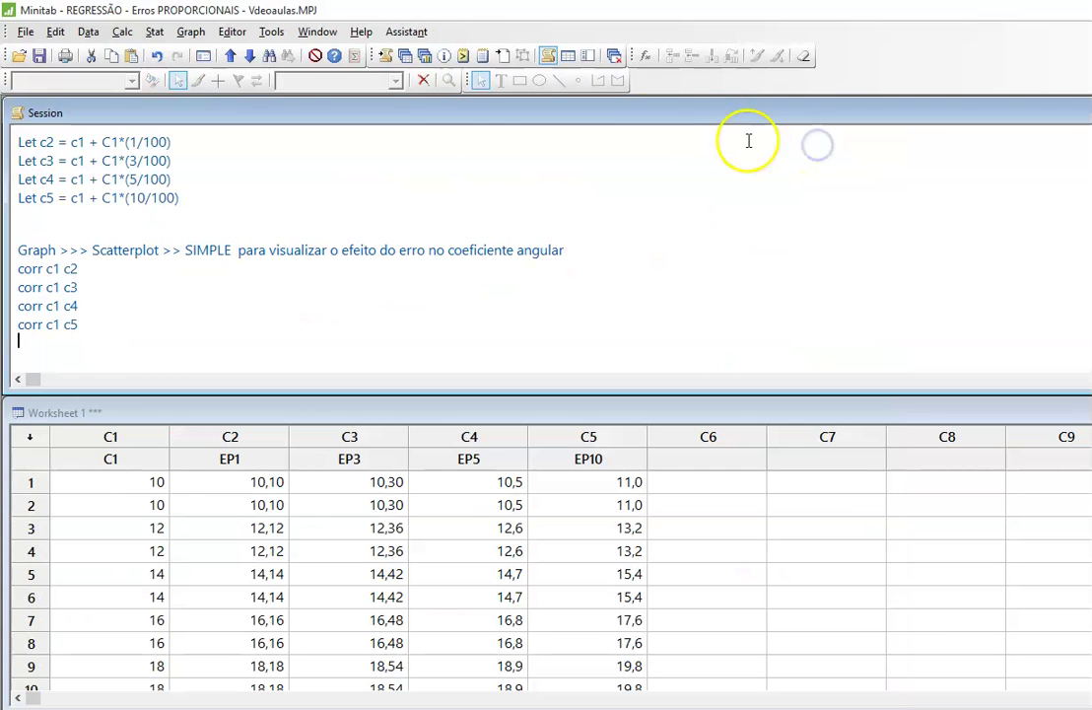
# - Set up a simple scatterplot of EP1, EP3, EP5 and EP10 against C1 with a linear regression fit including the intercept
pyautogui.click(190, 33)
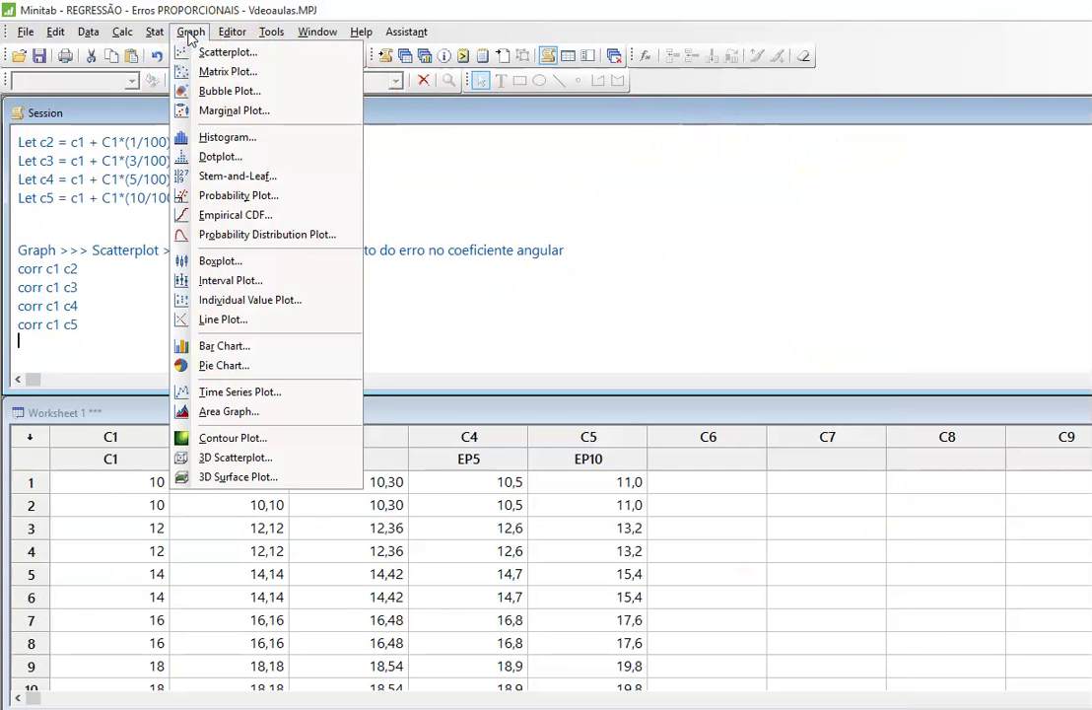
pyautogui.click(195, 53)
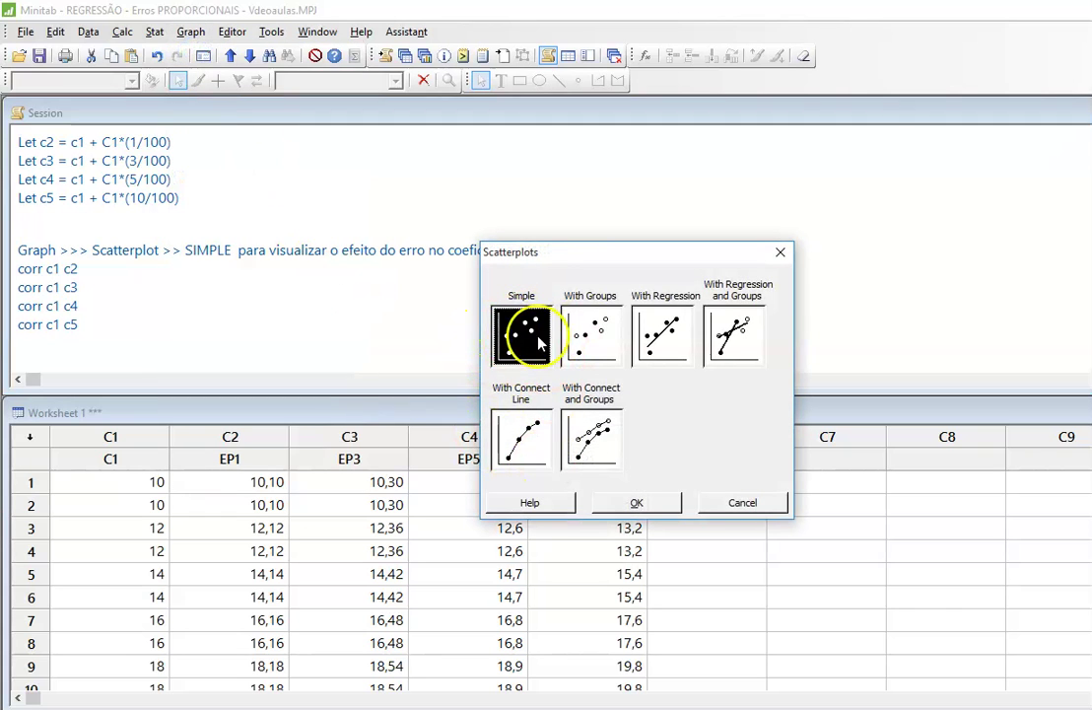
pyautogui.click(637, 504)
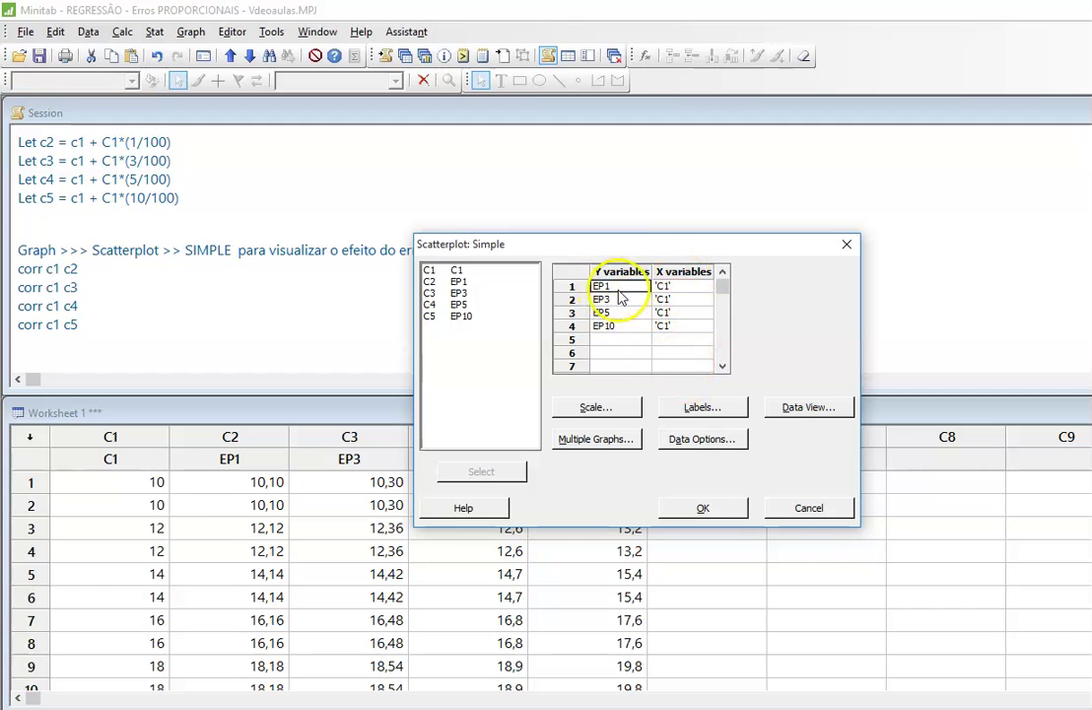
pyautogui.click(807, 409)
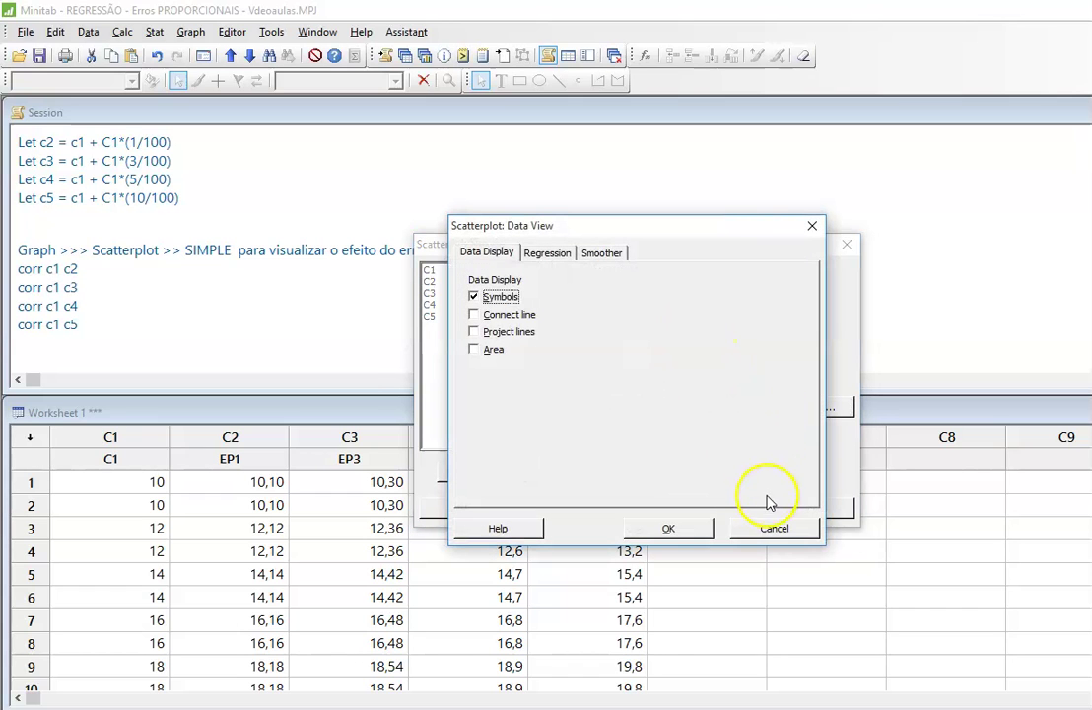
pyautogui.click(558, 252)
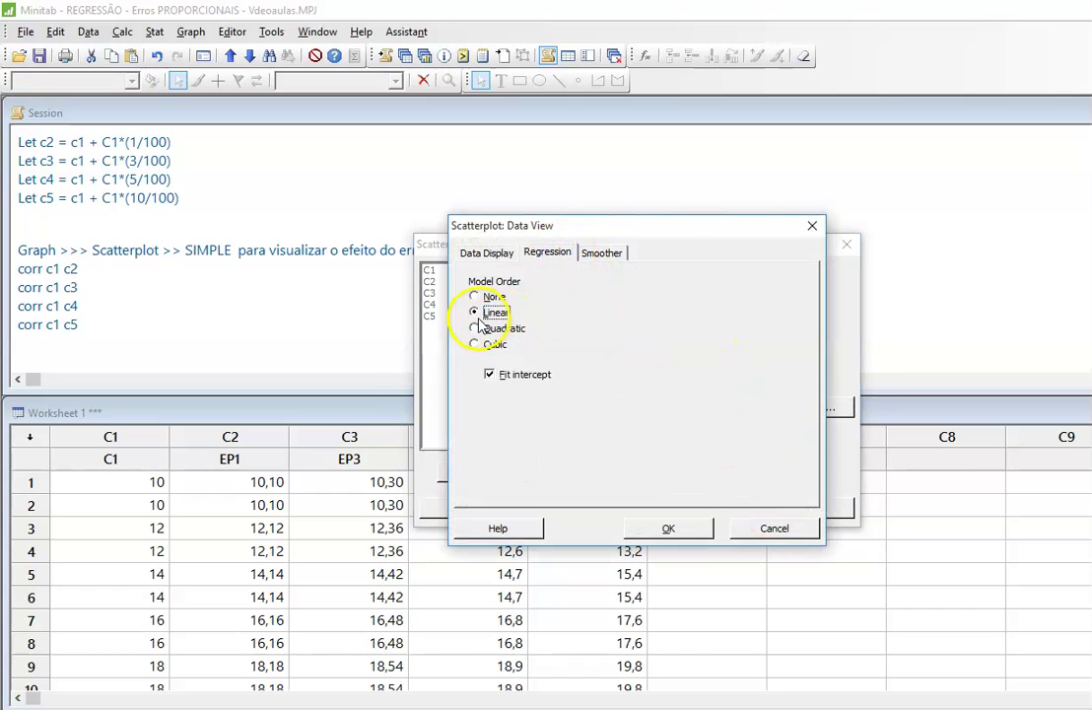
pyautogui.click(669, 529)
# - Keep the variable pairs overlaid on the same graph and generate the scatterplot
pyautogui.click(624, 440)
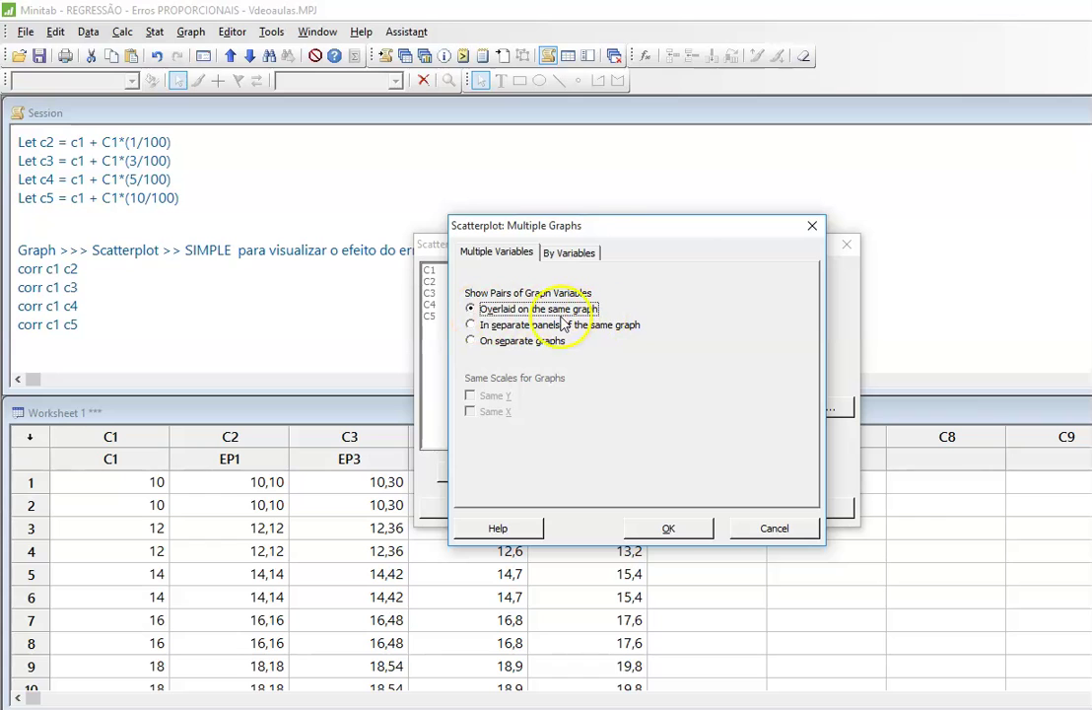
pyautogui.click(680, 529)
pyautogui.click(695, 510)
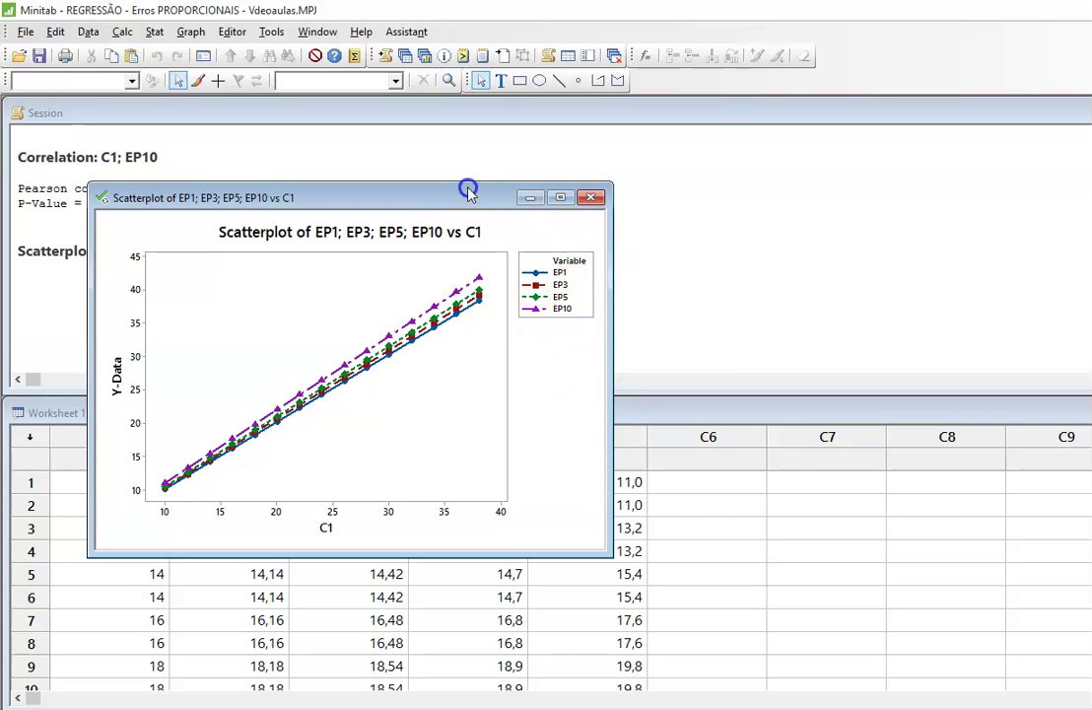
# - Enlarge the new scatterplot's window to compare the slopes of the EP1, EP3, EP5 and EP10 lines, and minimize it
pyautogui.moveTo(469, 188); pyautogui.dragTo(429, 104)
pyautogui.moveTo(572, 468); pyautogui.dragTo(948, 706)
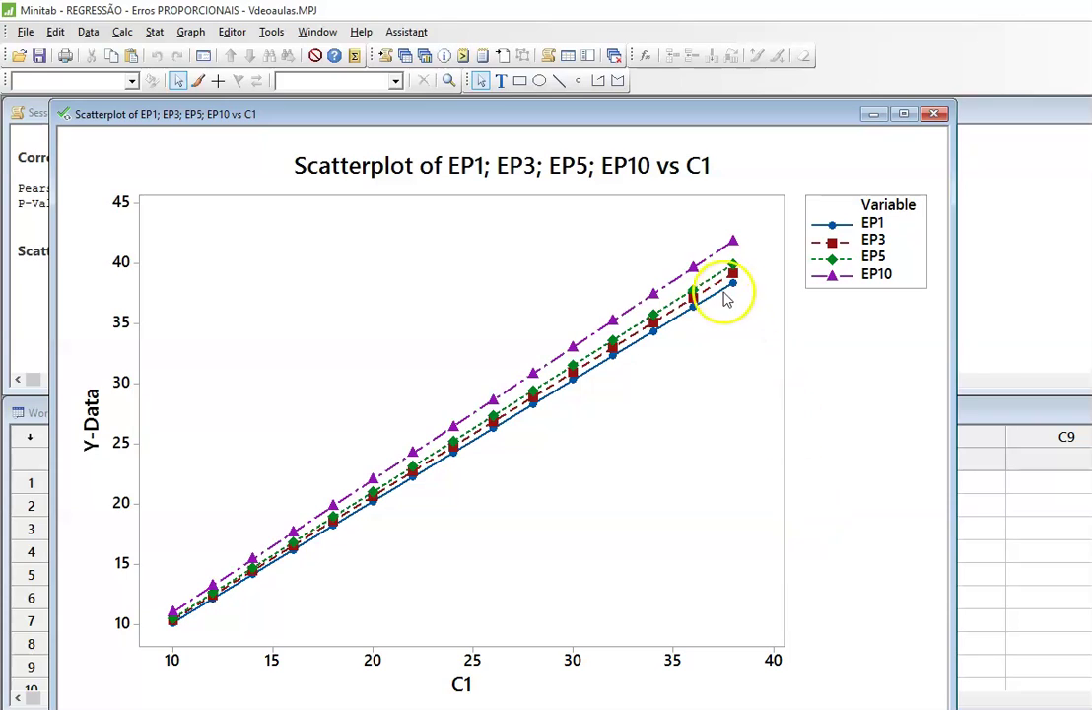
pyautogui.moveTo(738, 293)
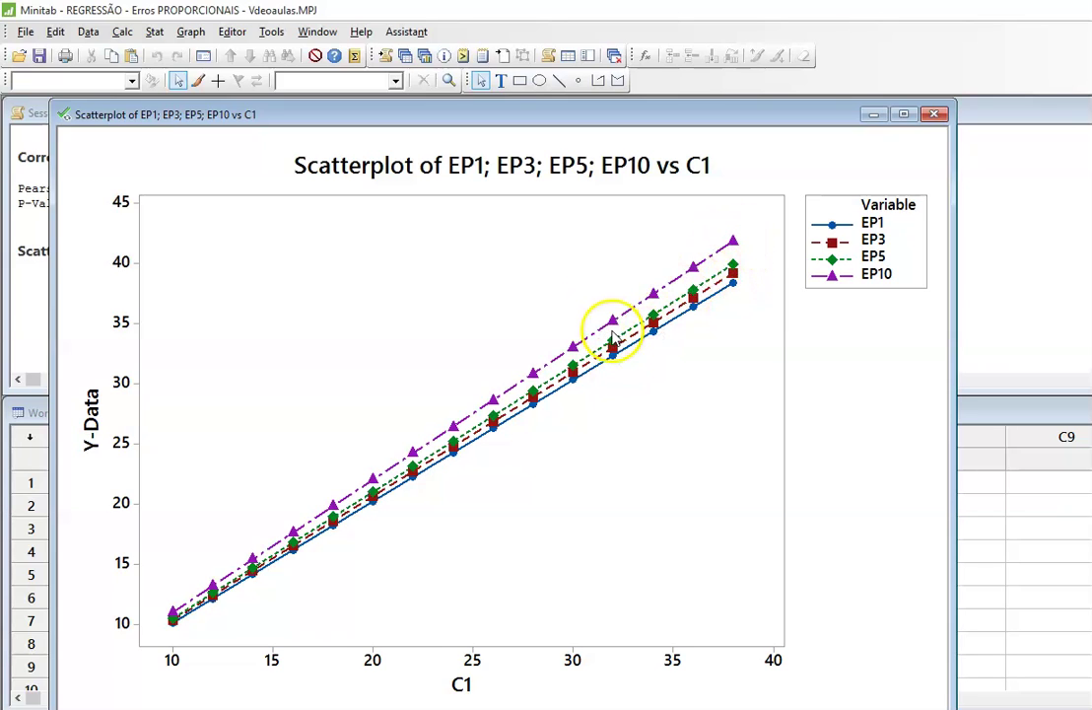
pyautogui.click(872, 117)
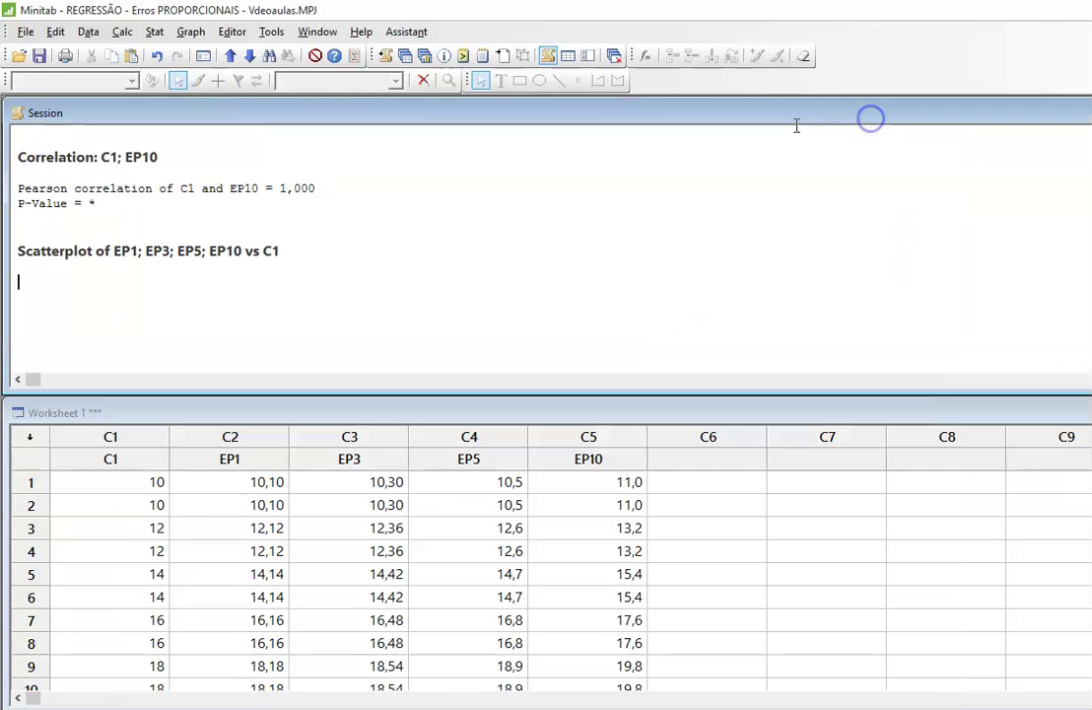
# - Reopen the scatterplot of EP1, EP3, EP5 and EP10 vs C1, followed by the matrix plot of the same variables
pyautogui.click(318, 31)
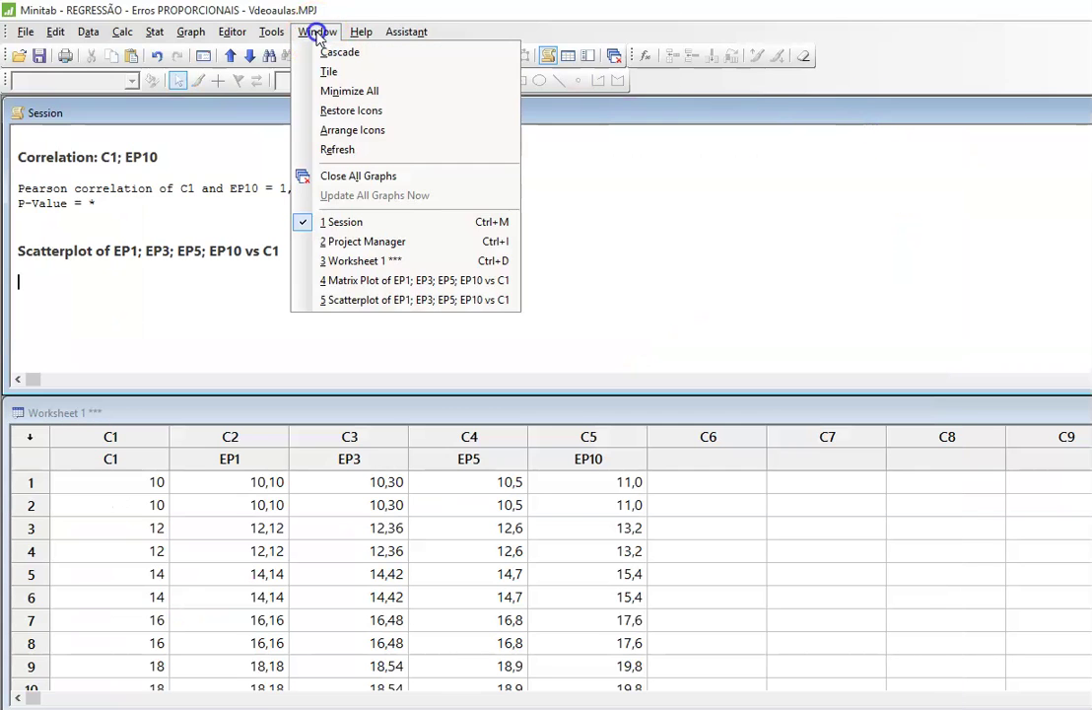
pyautogui.click(358, 299)
pyautogui.click(320, 30)
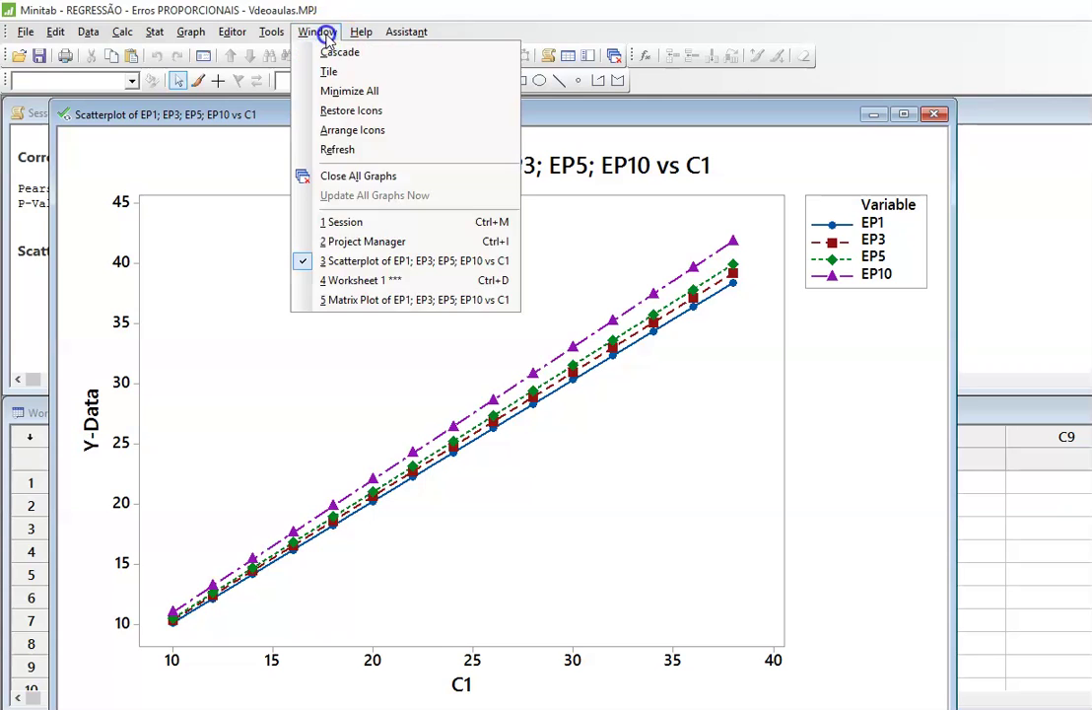
pyautogui.click(363, 299)
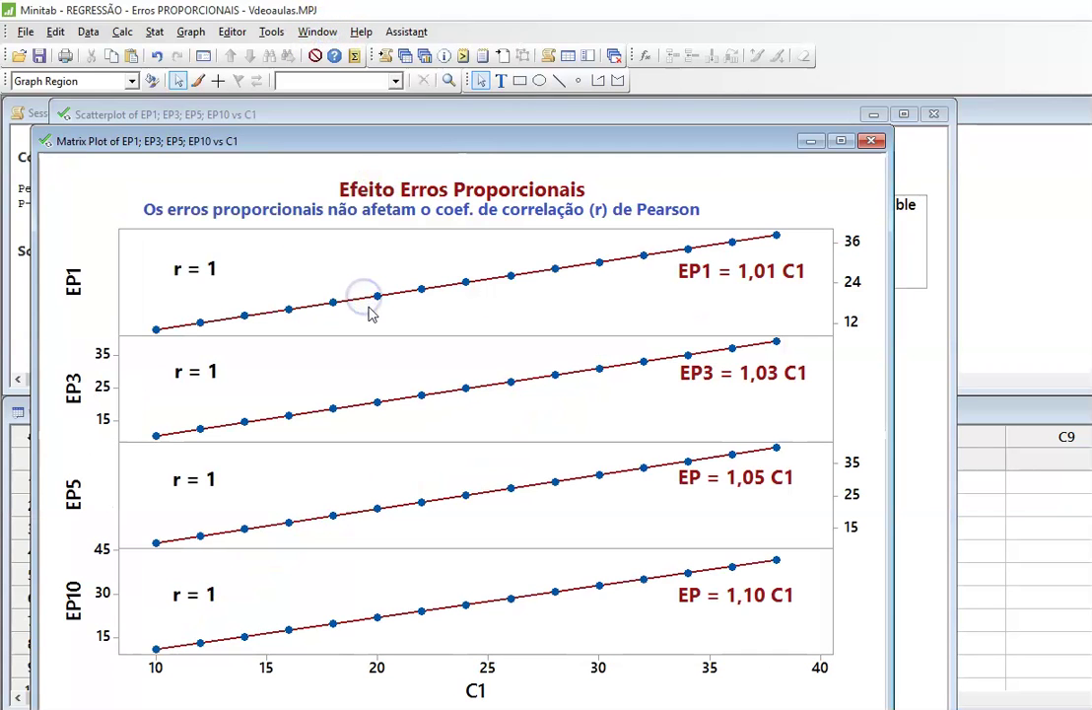